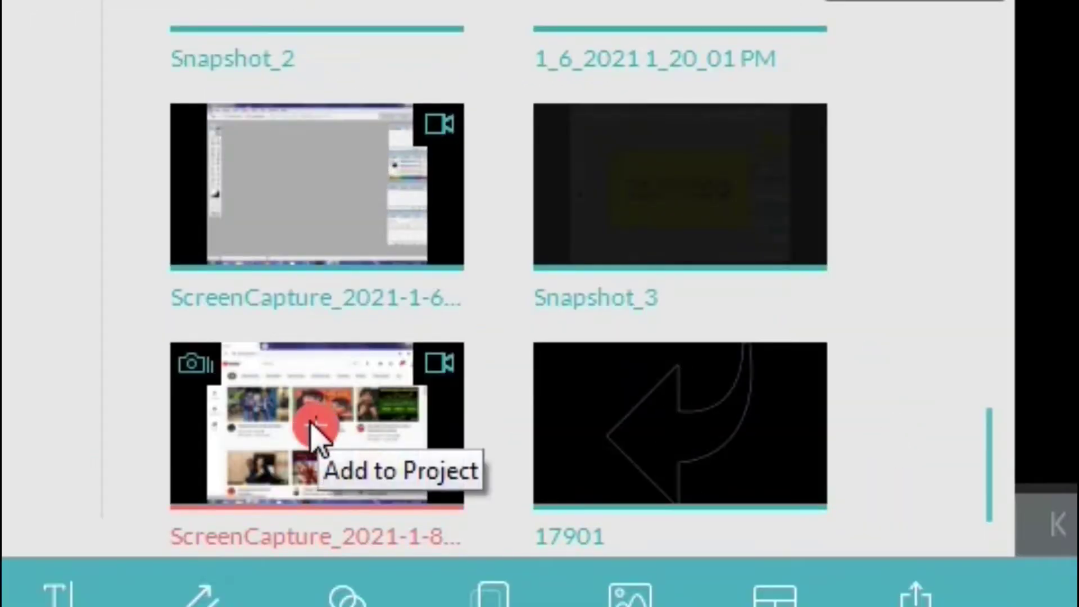
# - Add the ScreenCapture_2021-1-8 recording to the timeline and cut off its opening section showing the desktop
pyautogui.click(314, 428)
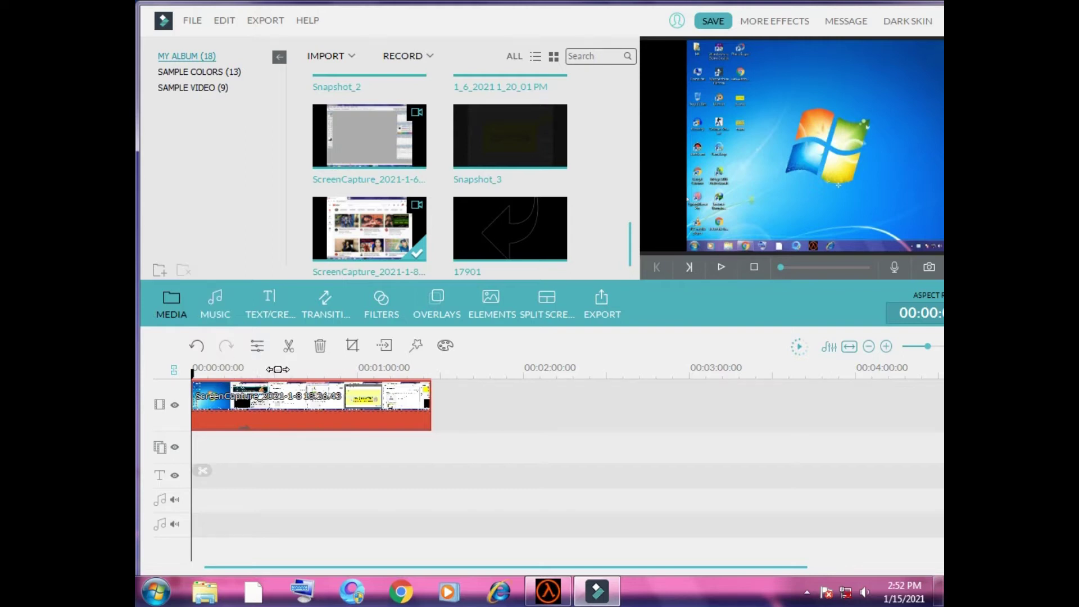
pyautogui.click(278, 370)
pyautogui.click(263, 369)
pyautogui.moveTo(247, 375); pyautogui.dragTo(204, 372)
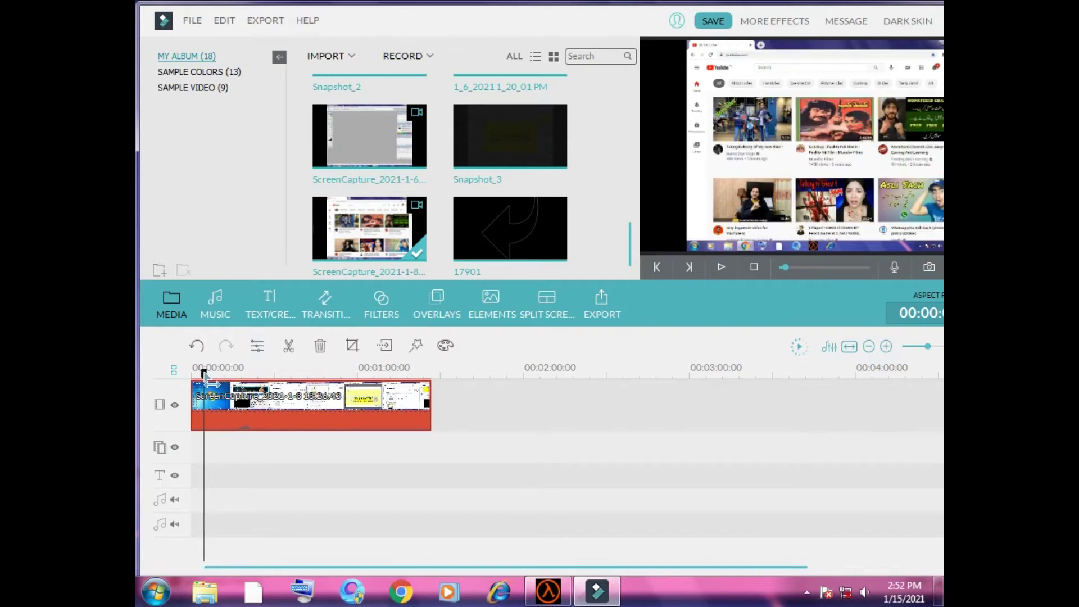
pyautogui.click(215, 470)
pyautogui.click(201, 429)
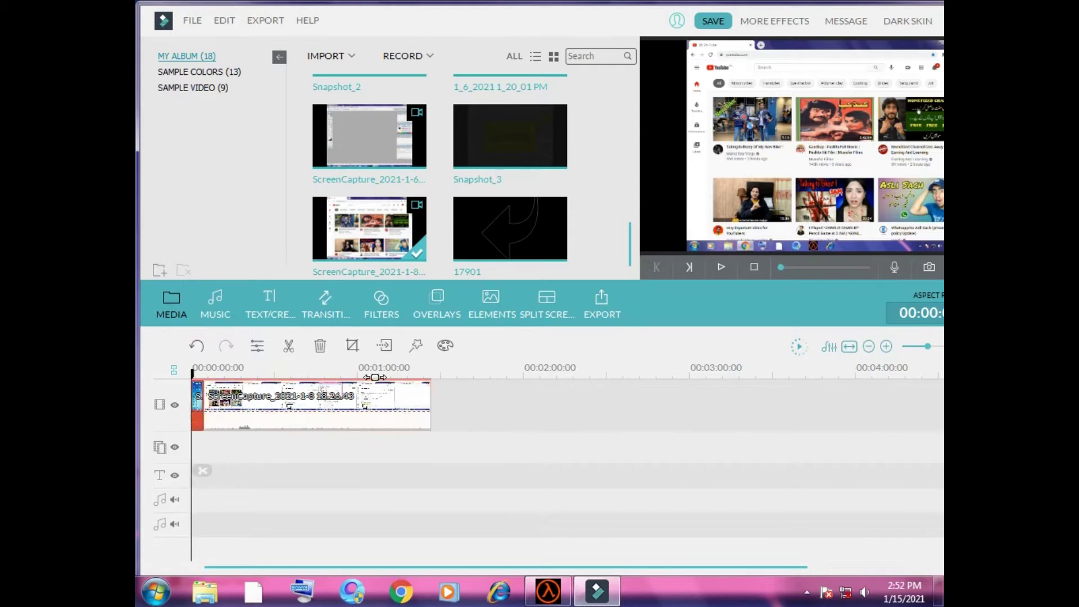
pyautogui.click(321, 346)
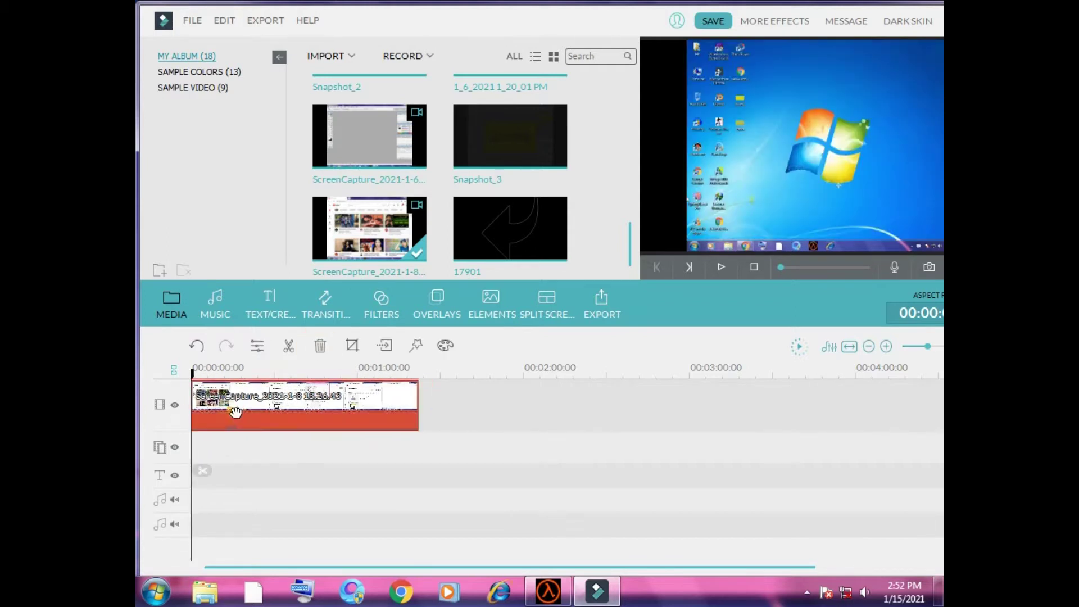
# - Split the trimmed screen recording on the timeline about 2 seconds after its start
pyautogui.click(231, 404)
pyautogui.scroll(2, 636, 395)
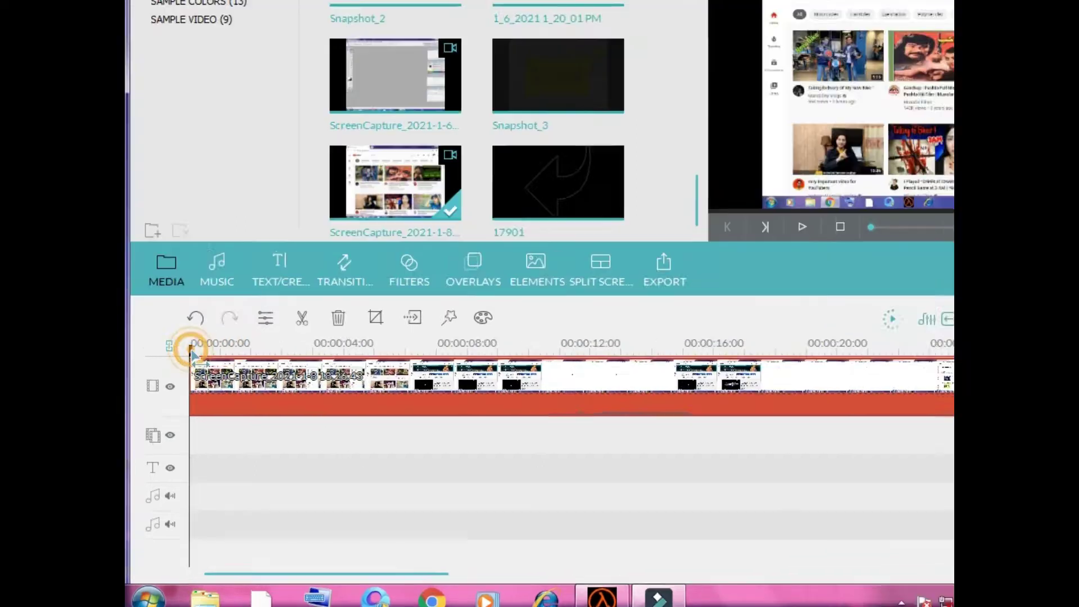
pyautogui.moveTo(197, 384); pyautogui.dragTo(261, 374)
pyautogui.moveTo(380, 63); pyautogui.dragTo(308, 106)
pyautogui.click(360, 158)
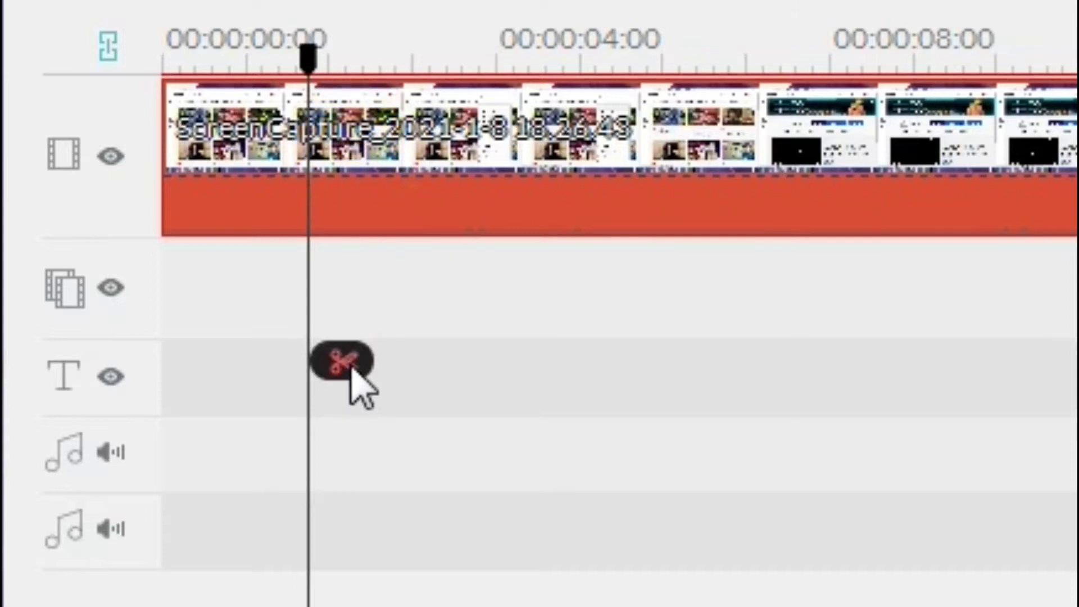
pyautogui.click(353, 371)
# - Open the Power Tool for the short first clip, enable Mosaic on it and add a mosaic area
pyautogui.click(241, 149)
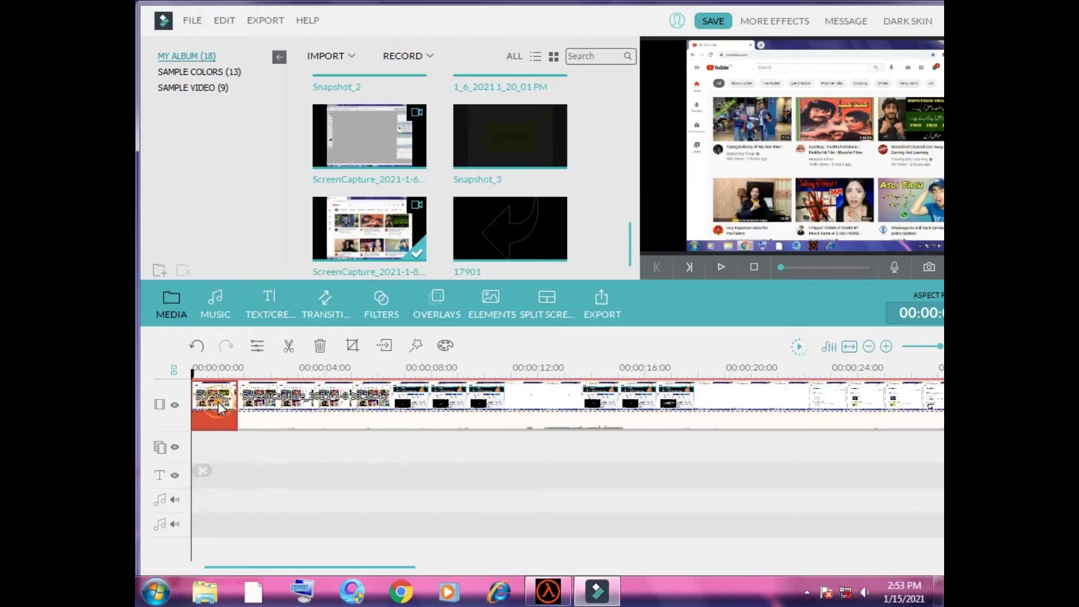
pyautogui.rightClick(241, 149)
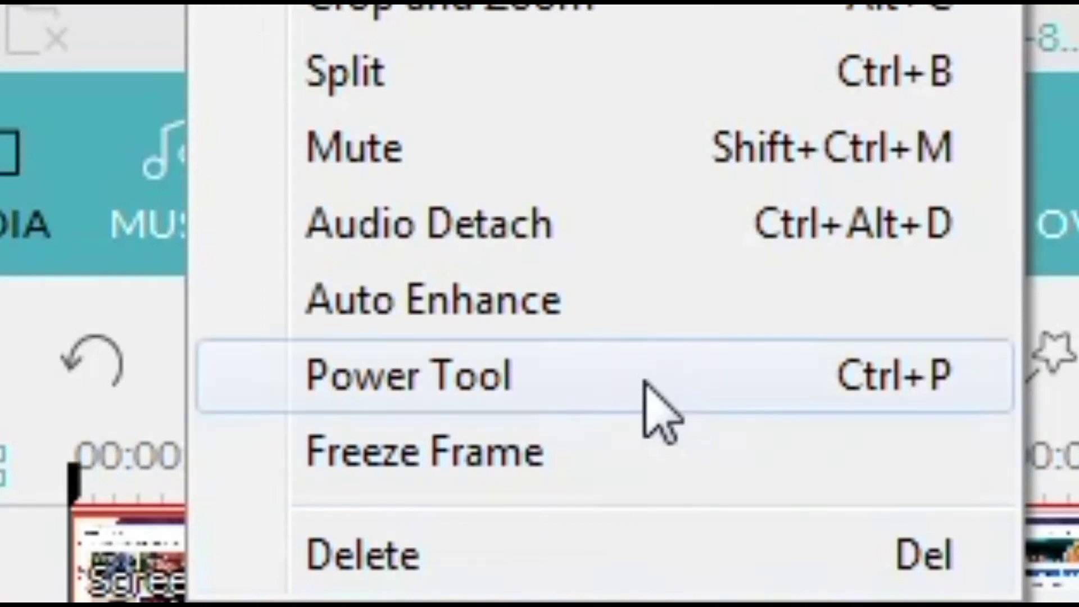
pyautogui.click(572, 378)
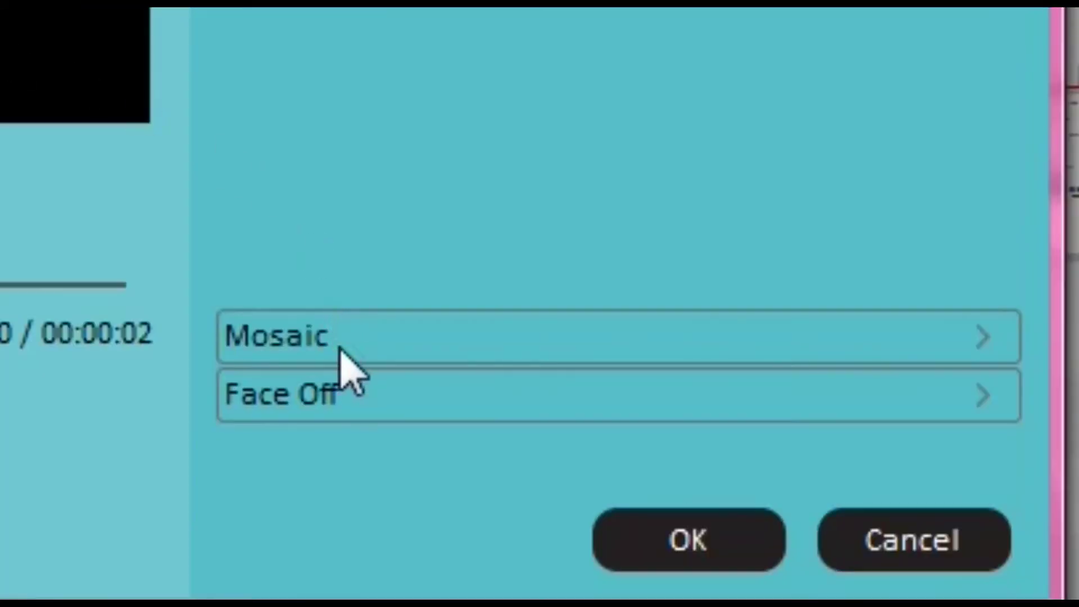
pyautogui.click(717, 455)
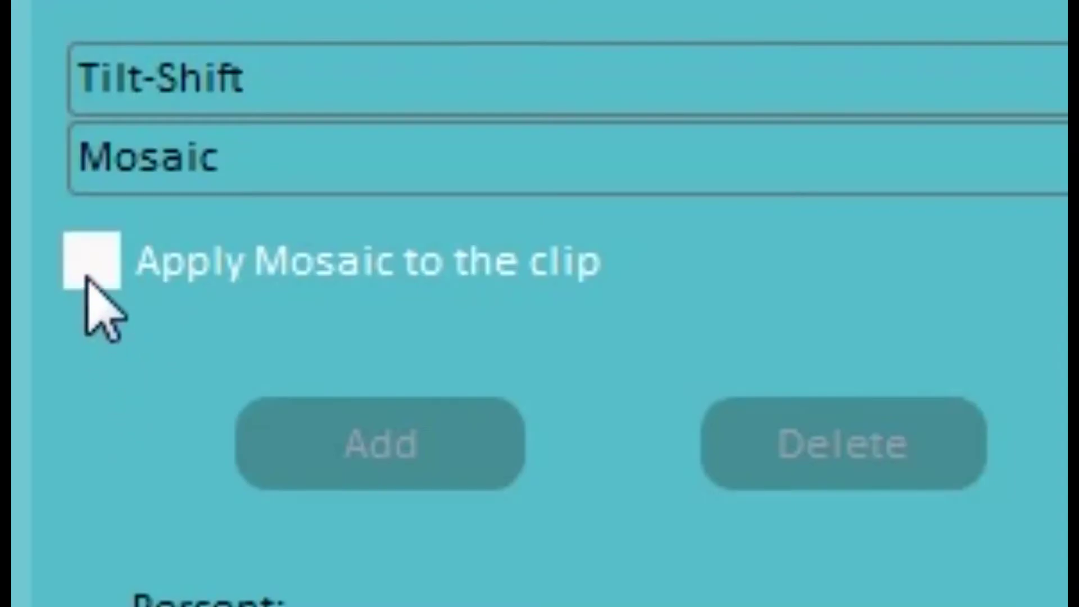
pyautogui.click(85, 273)
pyautogui.click(429, 470)
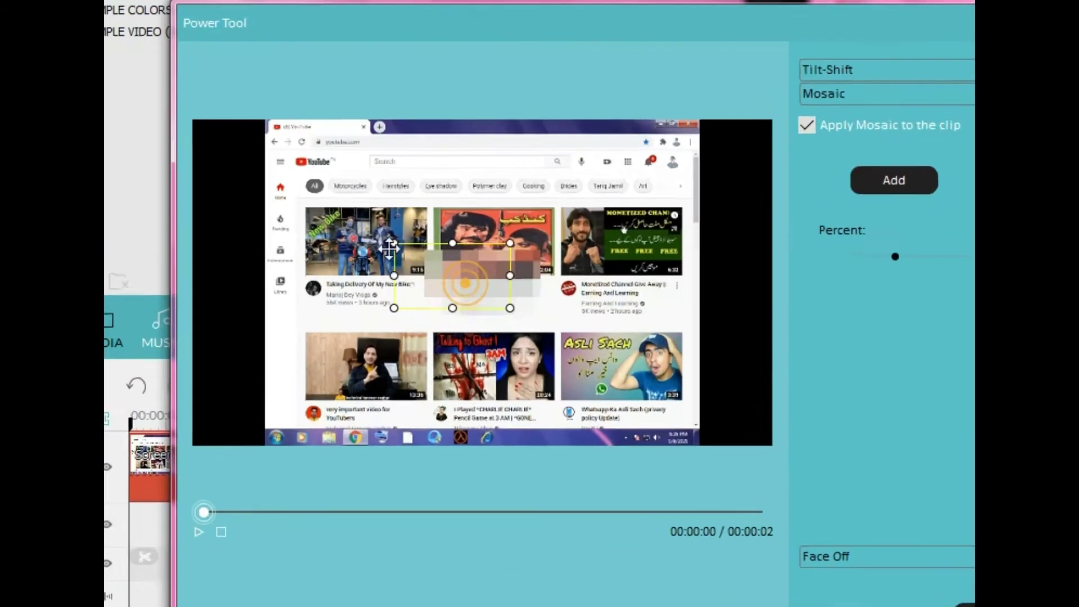
# - Move and enlarge the mosaic area so it covers both rows of YouTube video thumbnails
pyautogui.moveTo(444, 276); pyautogui.dragTo(340, 241)
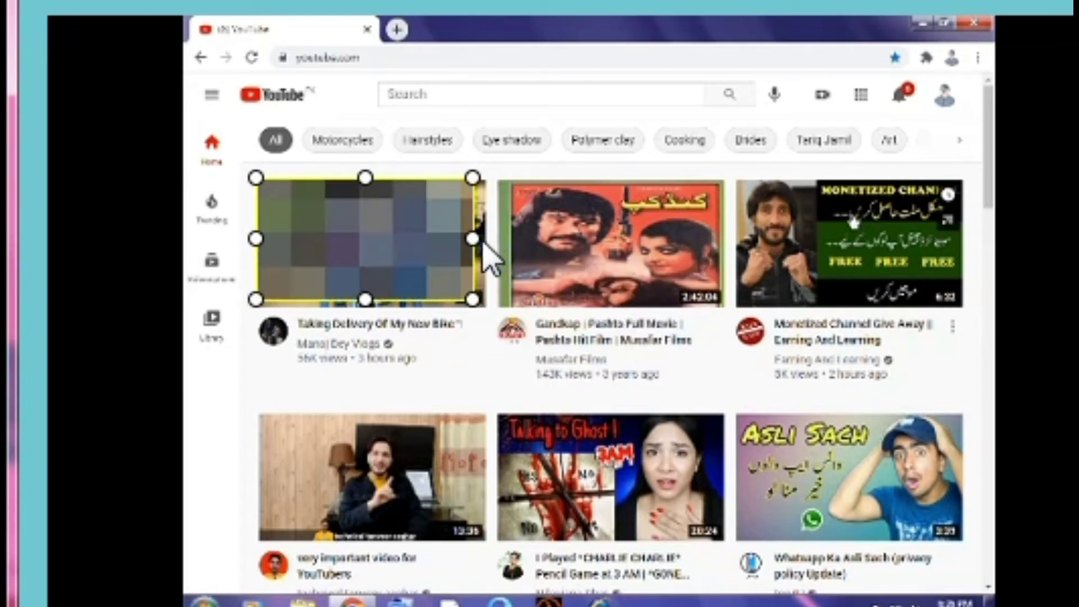
pyautogui.moveTo(475, 239); pyautogui.dragTo(971, 242)
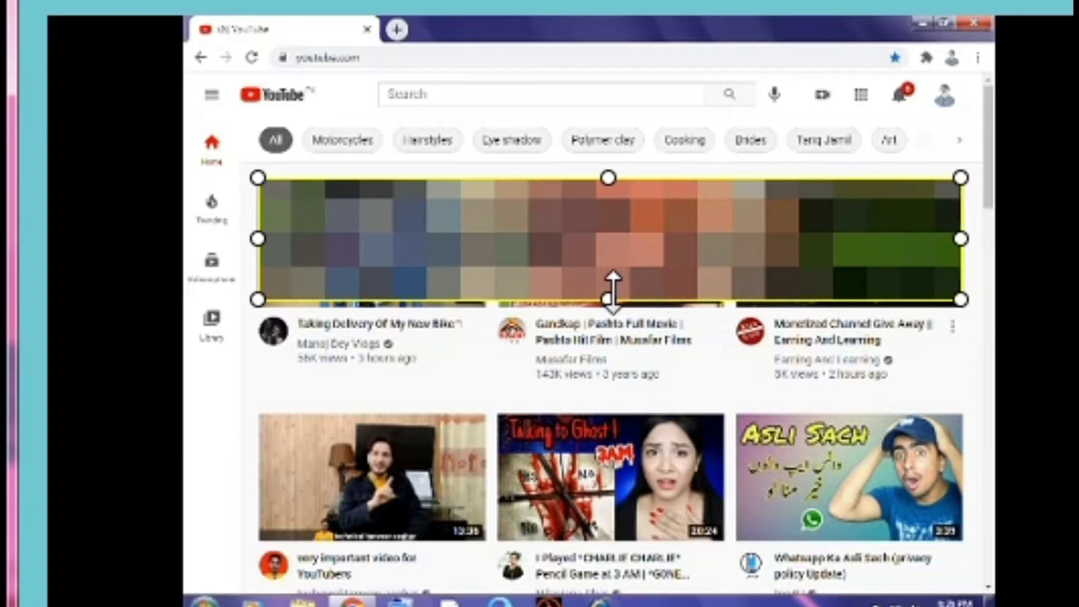
pyautogui.moveTo(609, 299); pyautogui.dragTo(657, 593)
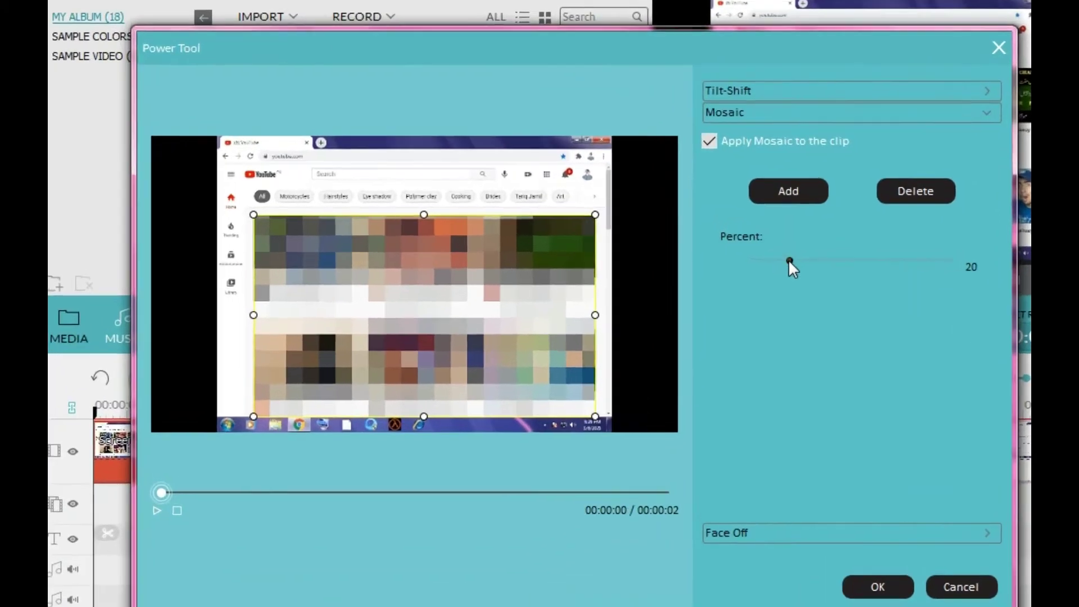
# - Try mosaic strengths of 100 and 66 percent, and return the strength to 20 percent
pyautogui.moveTo(790, 265); pyautogui.dragTo(1070, 281)
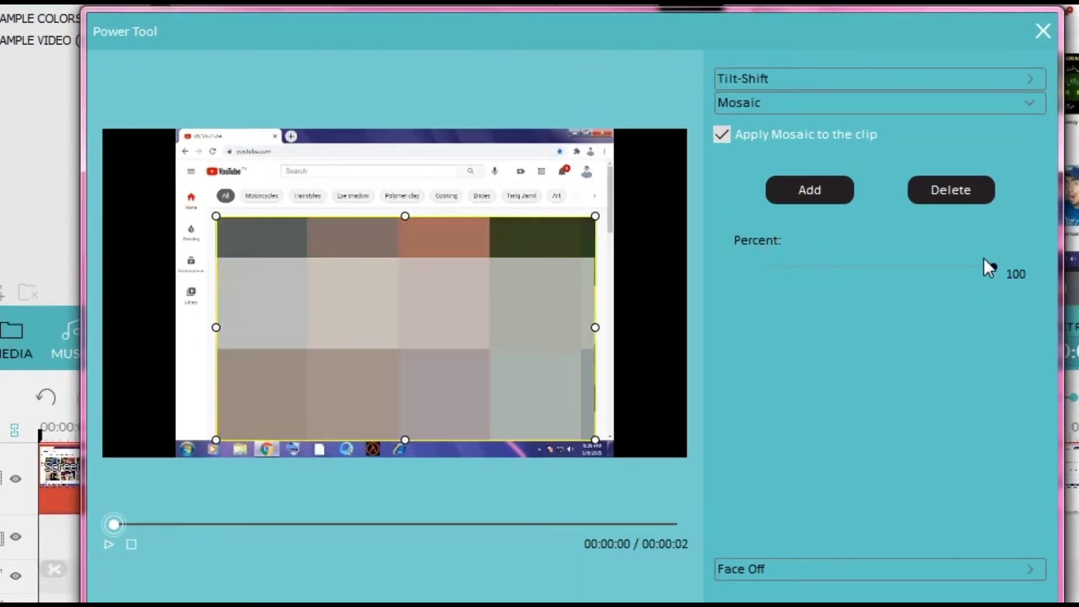
pyautogui.click(914, 266)
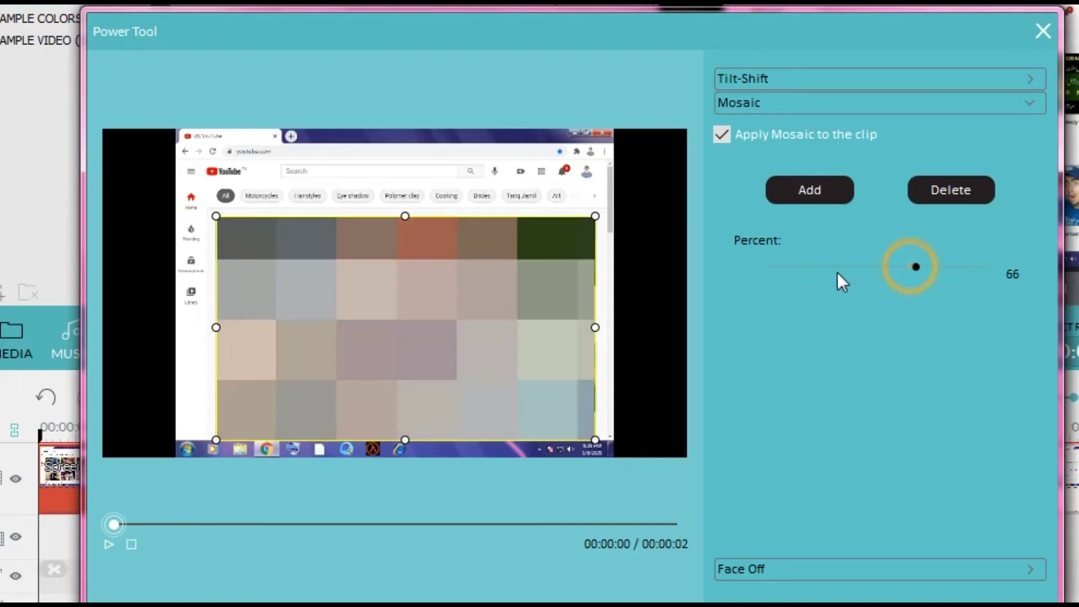
pyautogui.click(830, 268)
pyautogui.moveTo(791, 268); pyautogui.dragTo(818, 287)
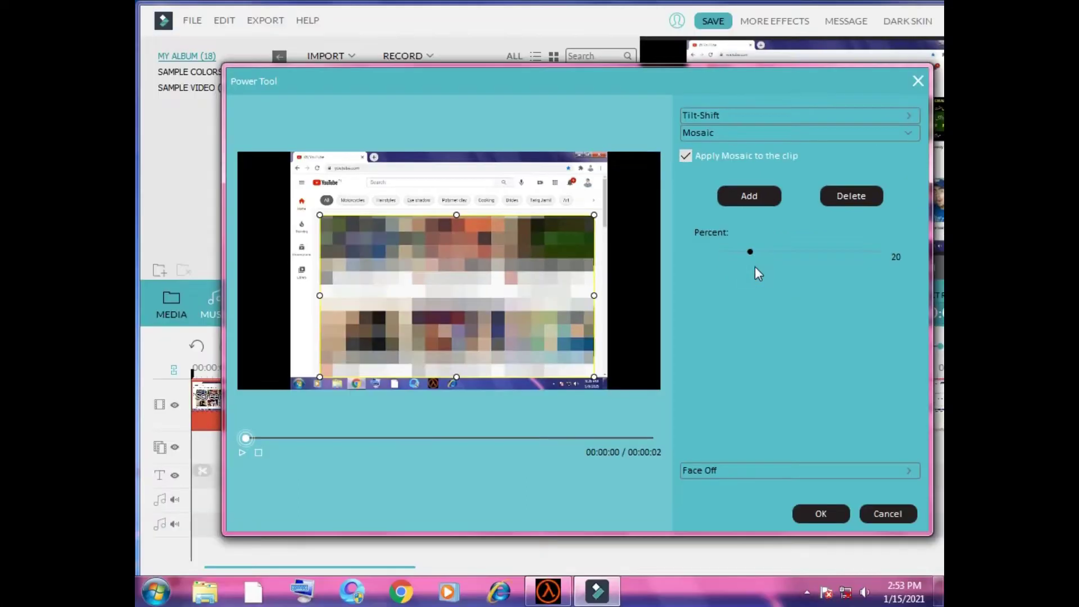
# - Look at the Face Off options, confirm the mosaic effect and play back the blurred section of the timeline
pyautogui.click(770, 470)
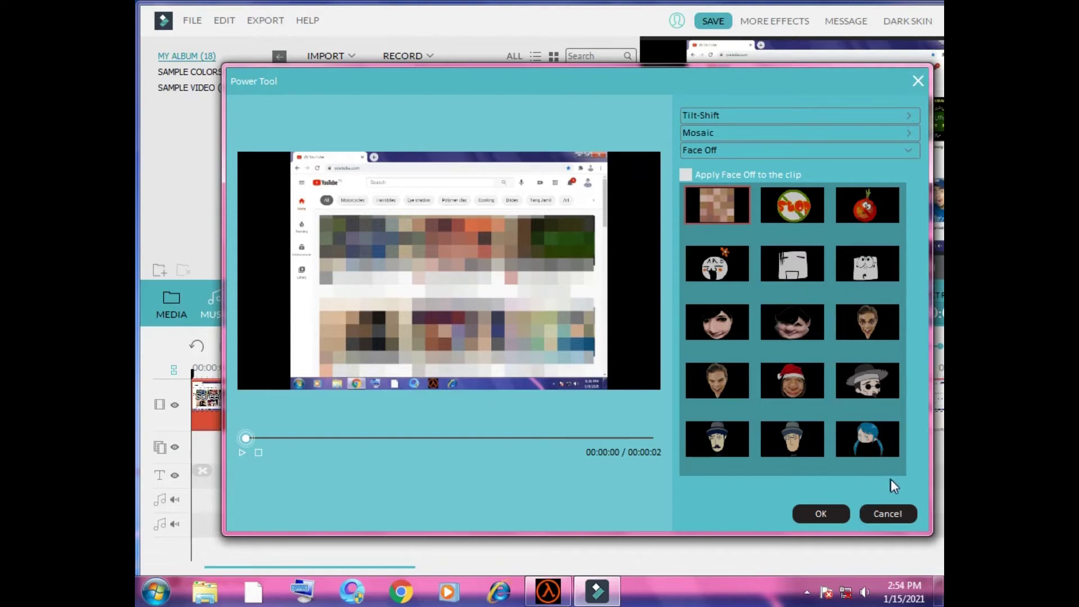
pyautogui.click(833, 511)
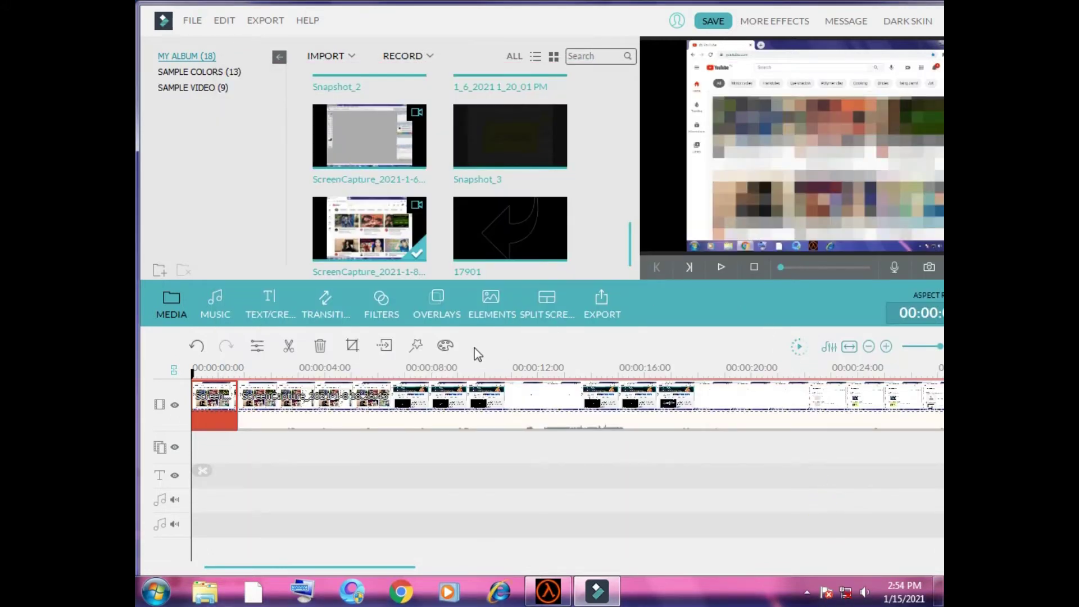
pyautogui.click(717, 266)
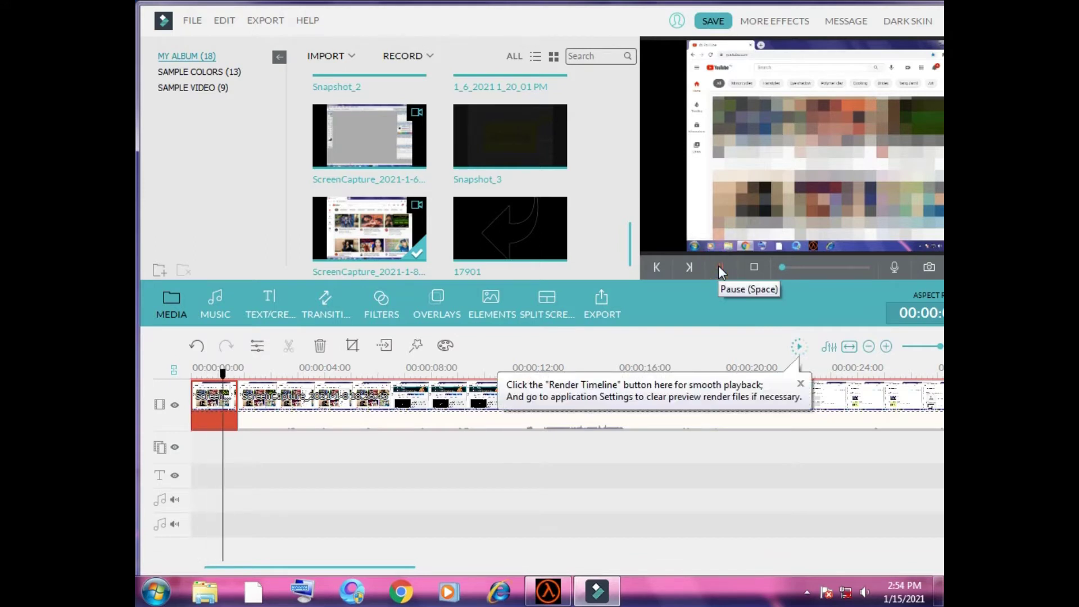
pyautogui.click(718, 265)
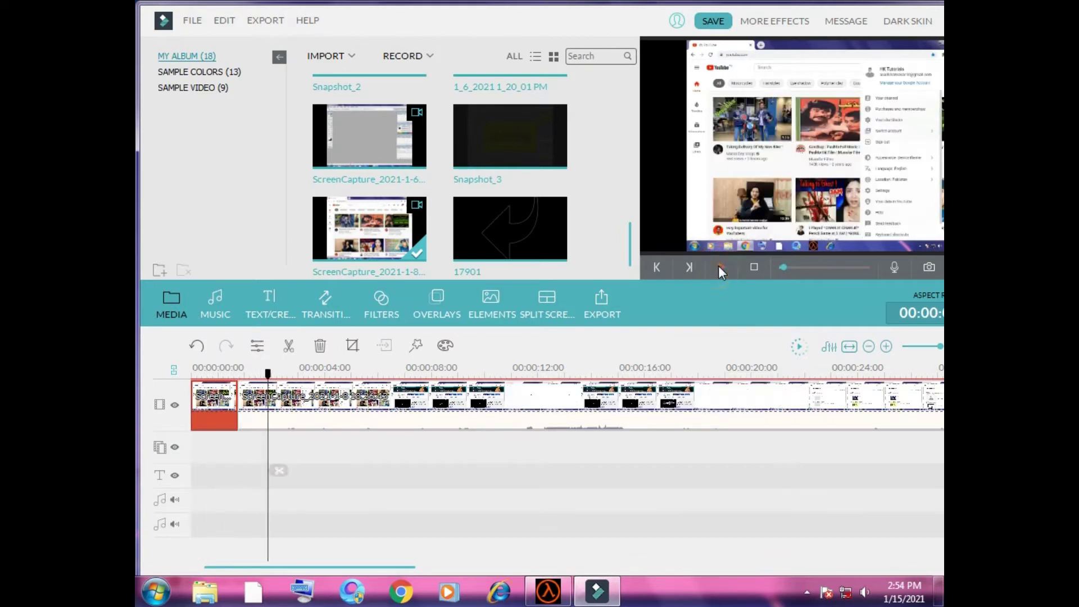
# - Place the Title 2 preset on the text track at the playhead, under the second clip
pyautogui.click(298, 414)
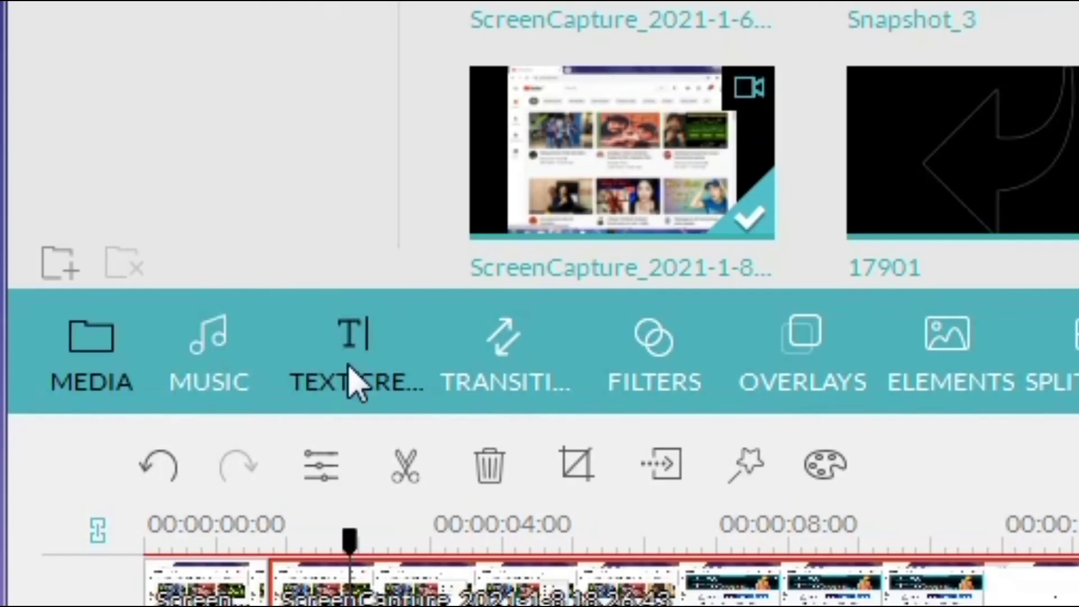
pyautogui.click(268, 309)
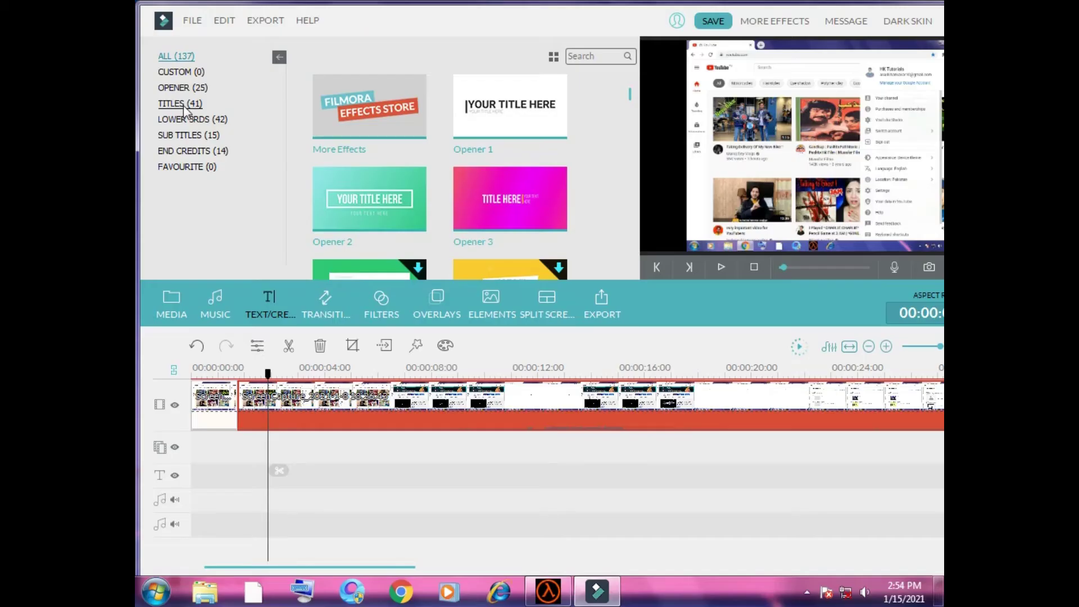
pyautogui.click(154, 316)
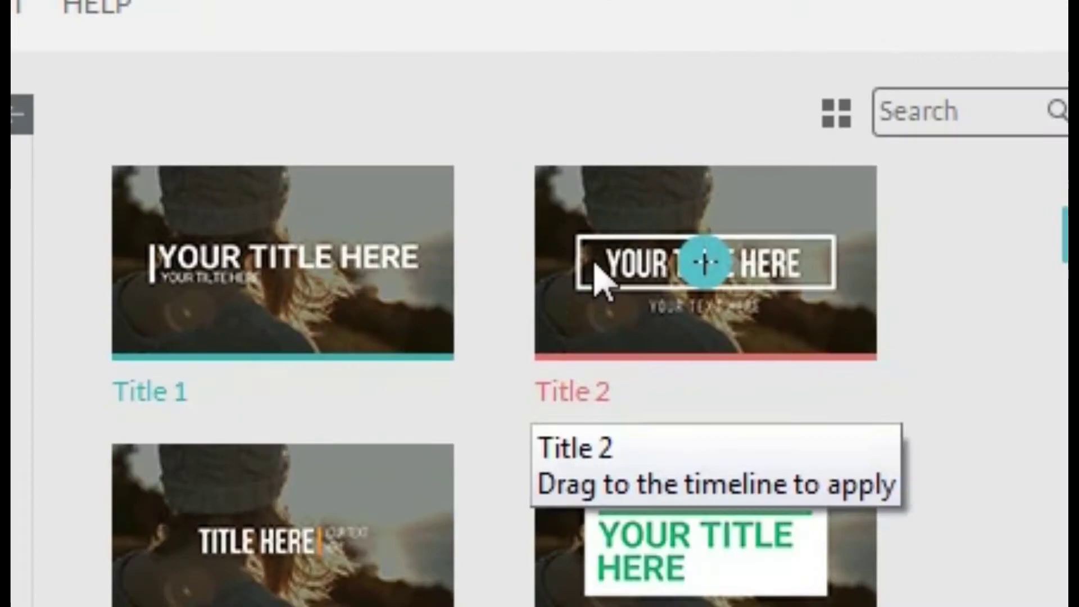
pyautogui.moveTo(601, 281); pyautogui.dragTo(298, 485)
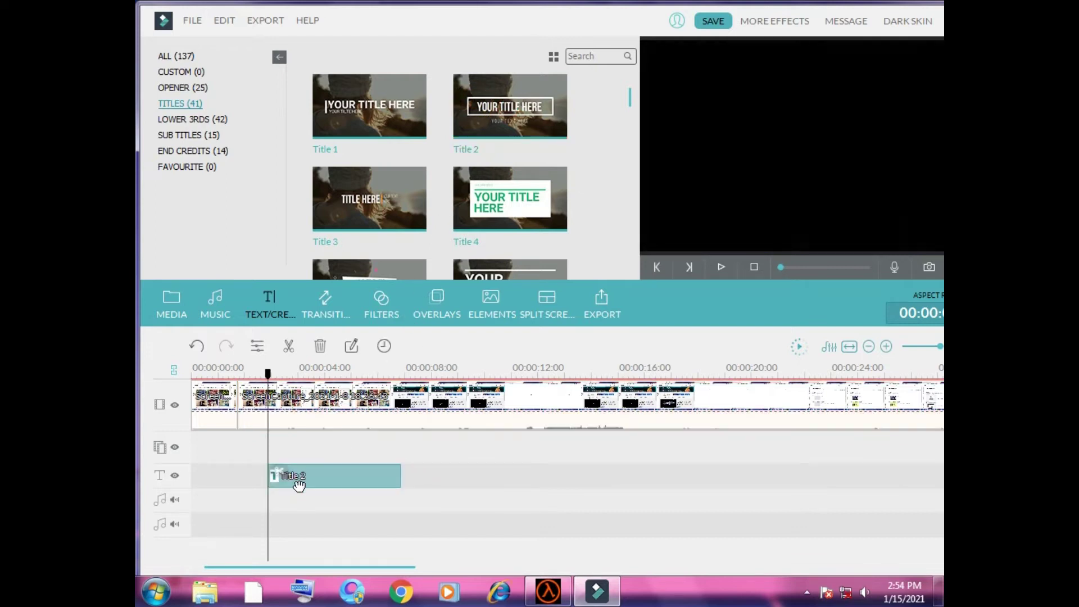
# - Open the title in the advanced text editor and delete its background video and both placeholder texts
pyautogui.doubleClick(353, 481)
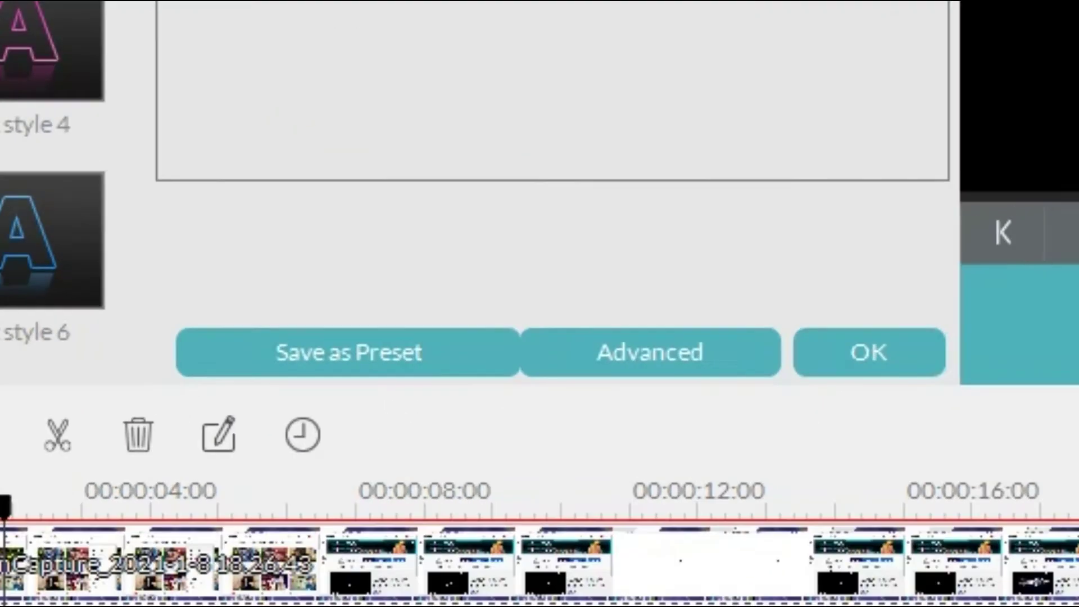
pyautogui.click(699, 355)
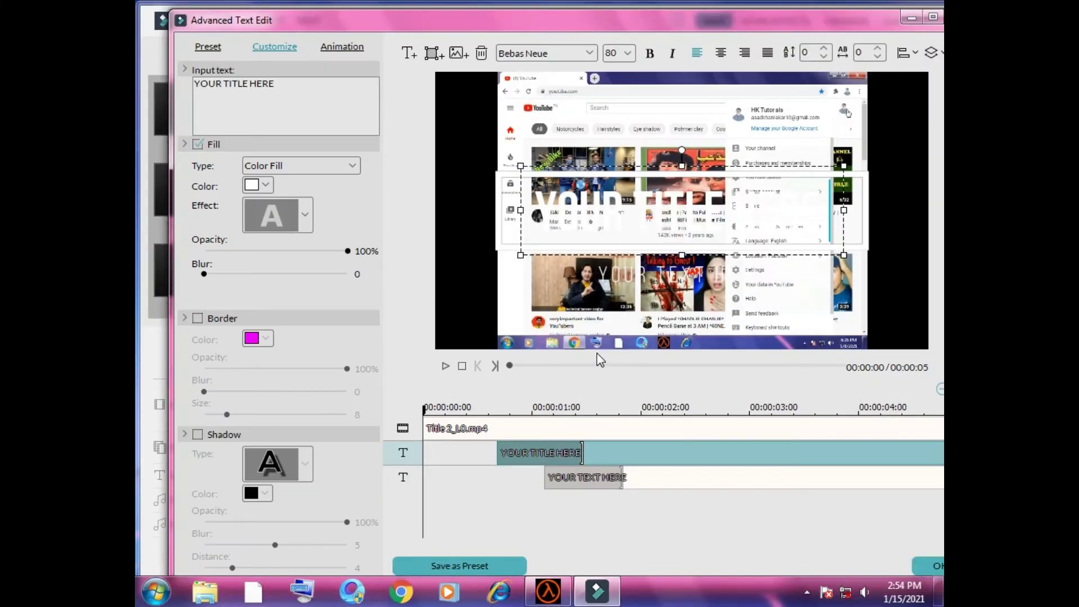
pyautogui.click(577, 428)
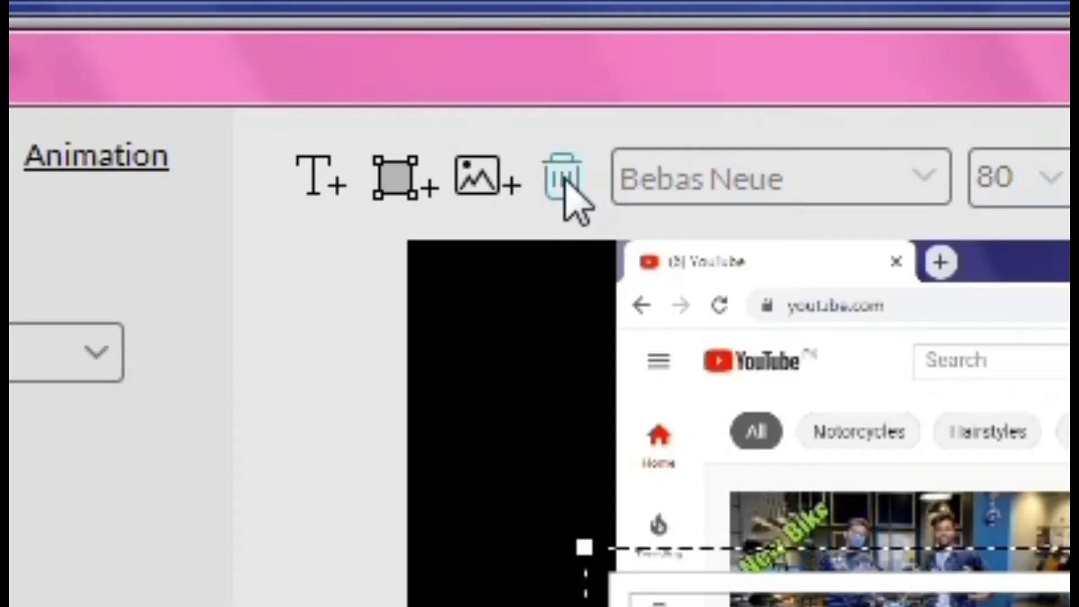
pyautogui.click(562, 176)
pyautogui.moveTo(723, 474); pyautogui.dragTo(596, 163)
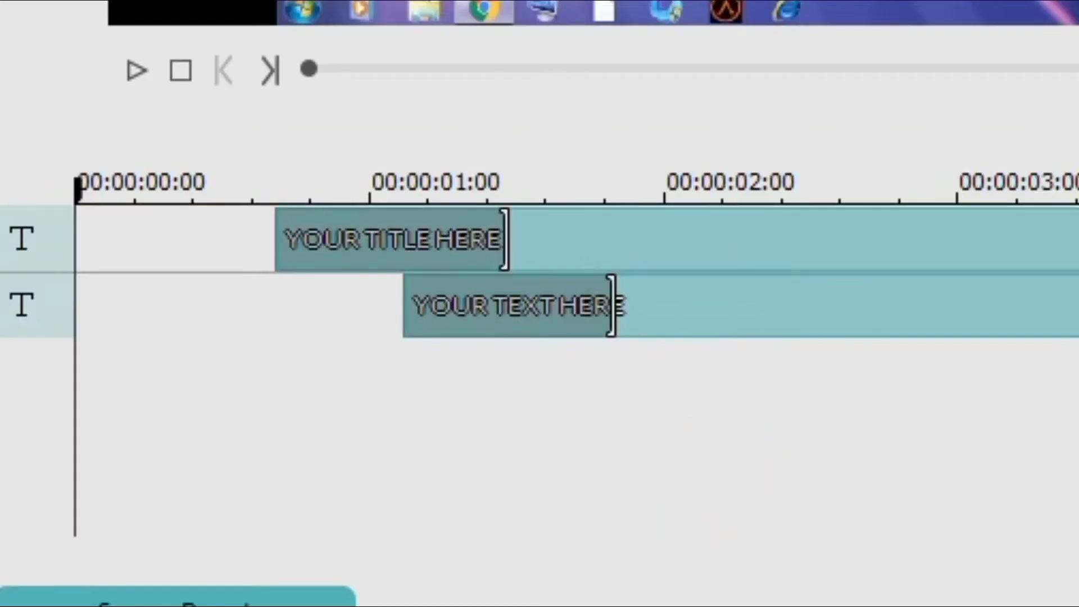
pyautogui.click(633, 221)
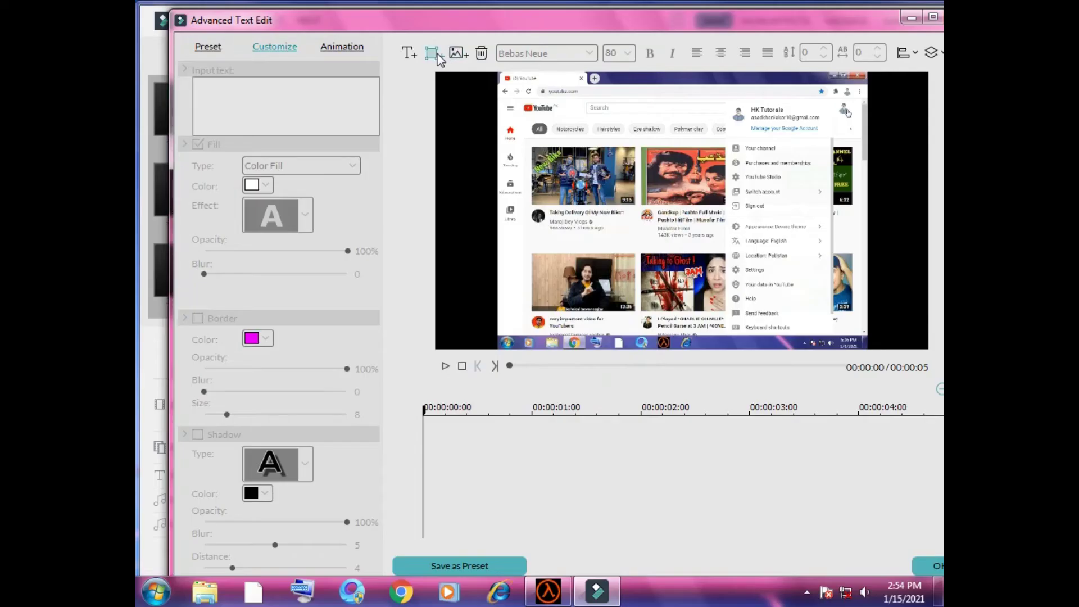
# - Add a rectangle shape with no fill, and set its border to 100% opacity and 0 blur
pyautogui.click(437, 57)
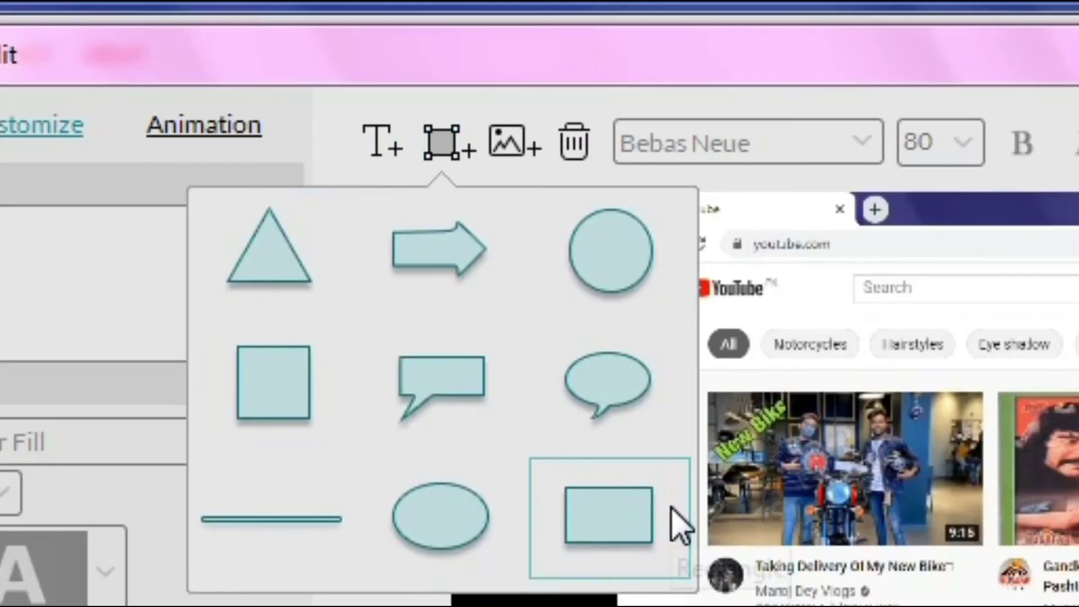
pyautogui.click(624, 514)
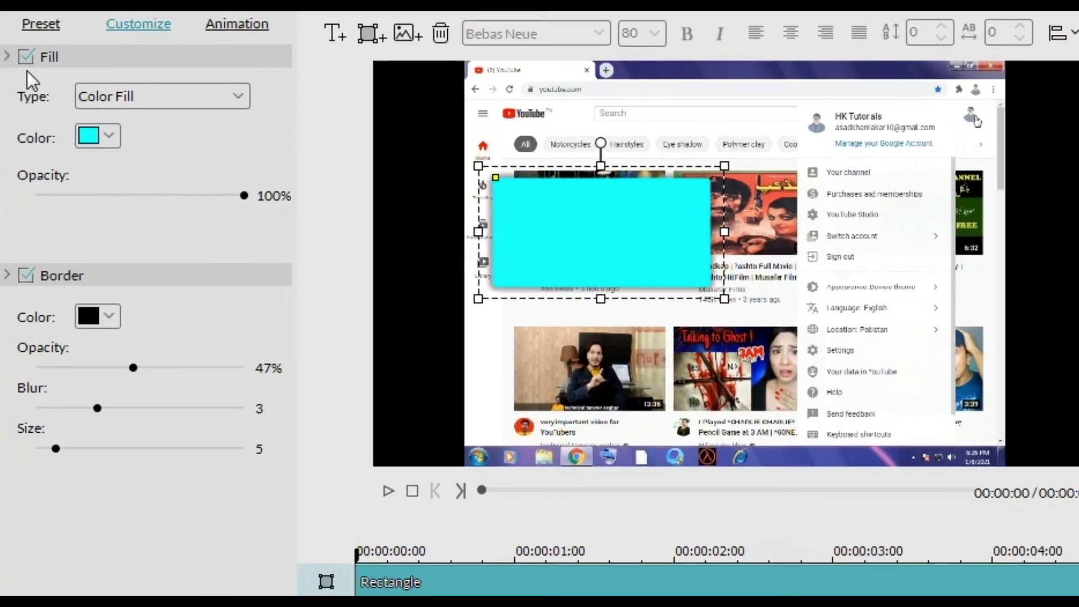
pyautogui.click(25, 57)
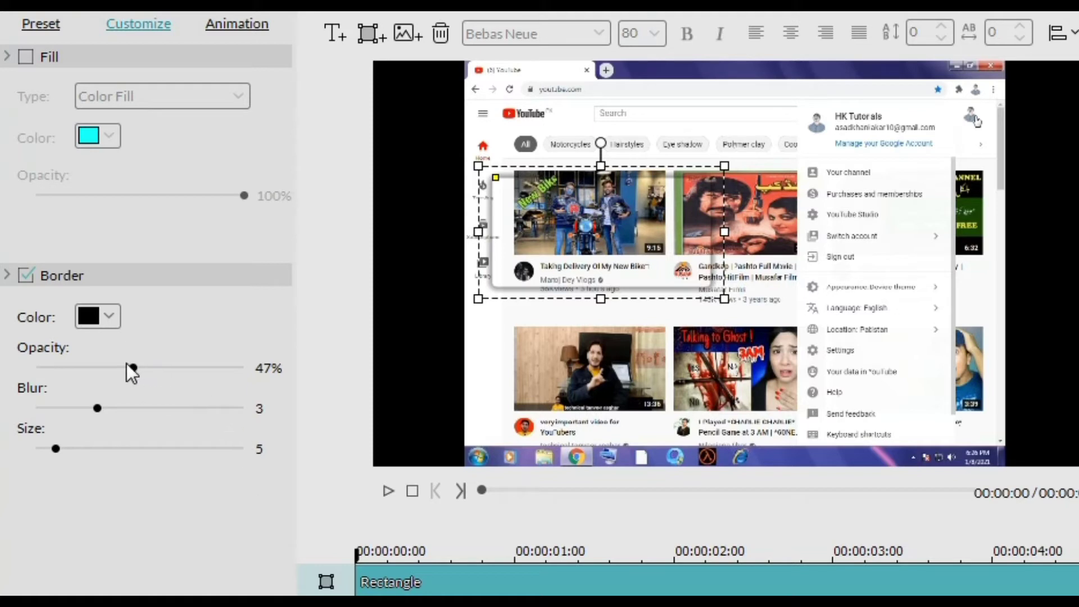
pyautogui.moveTo(131, 367); pyautogui.dragTo(429, 372)
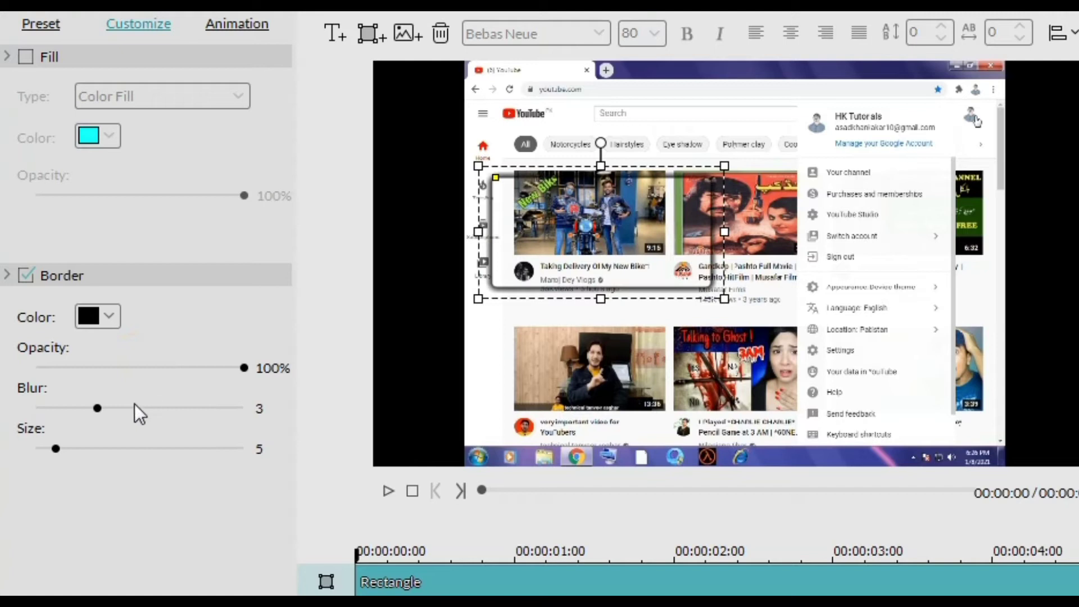
pyautogui.moveTo(92, 409); pyautogui.dragTo(35, 409)
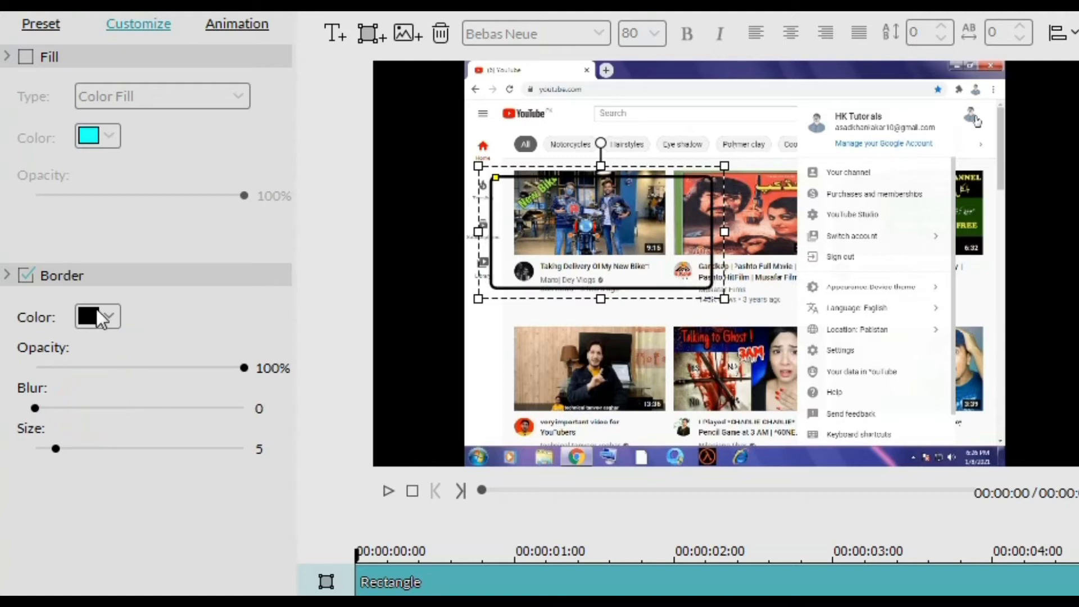
# - Color the rectangle's border red, set its size to 10, and move the rectangle over the account menu's upper entries
pyautogui.click(99, 317)
pyautogui.click(83, 377)
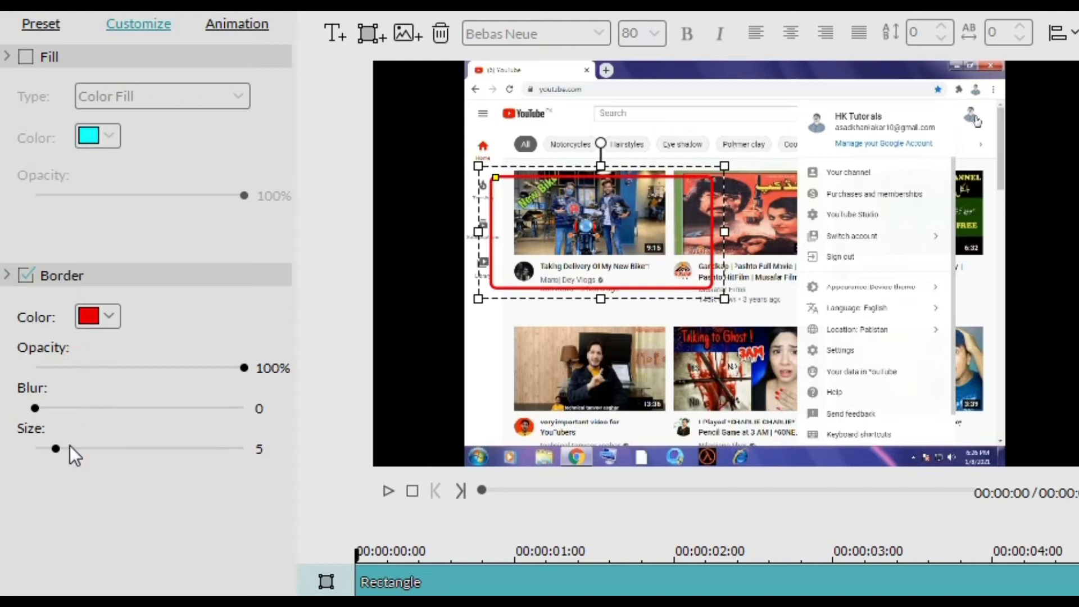
pyautogui.moveTo(55, 448); pyautogui.dragTo(80, 461)
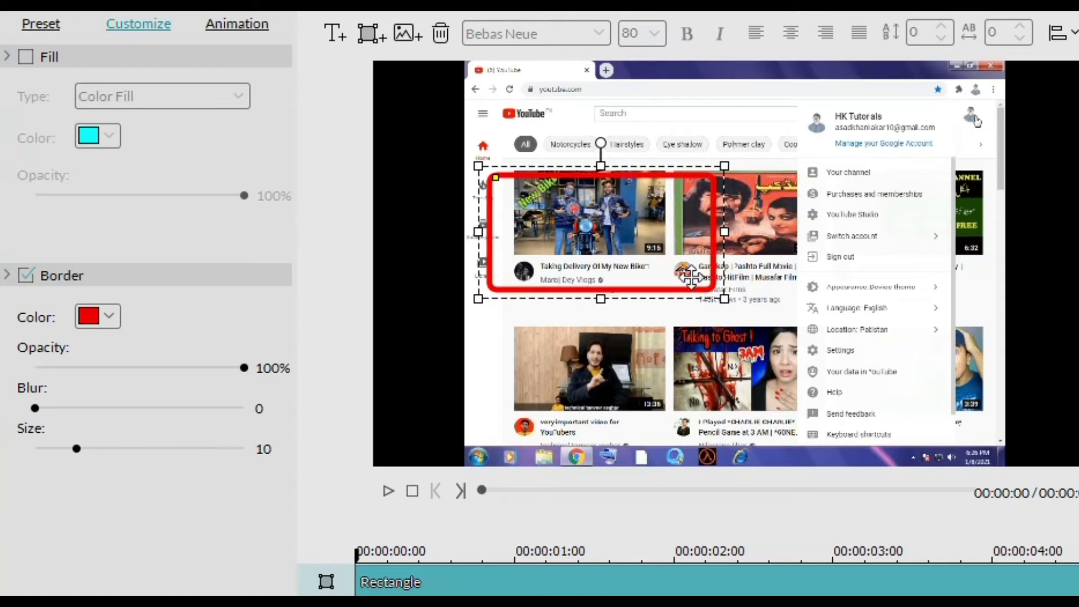
pyautogui.moveTo(652, 253); pyautogui.dragTo(892, 239)
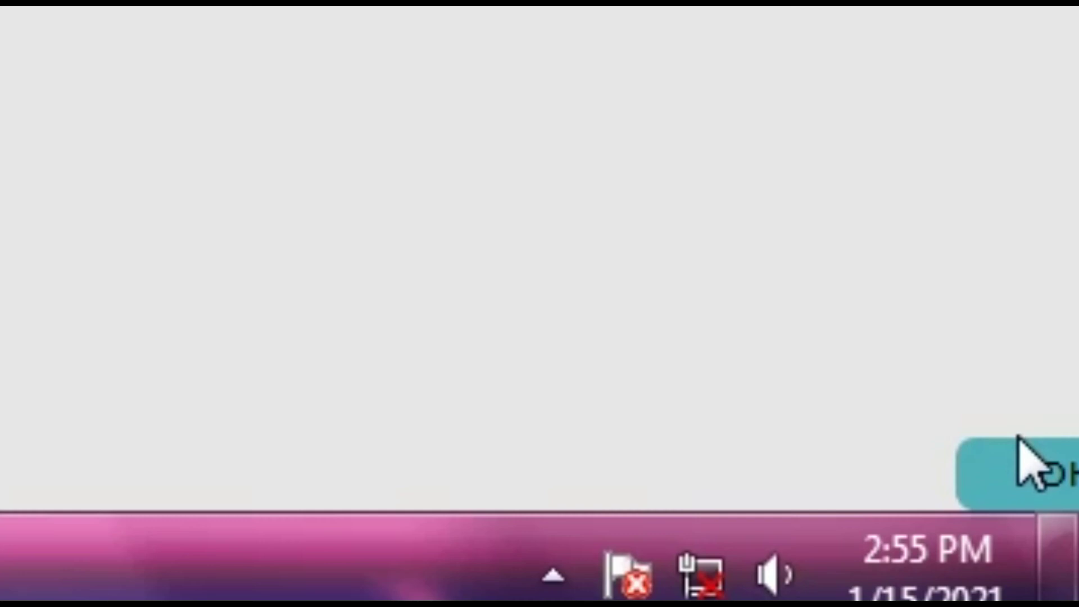
pyautogui.click(1006, 450)
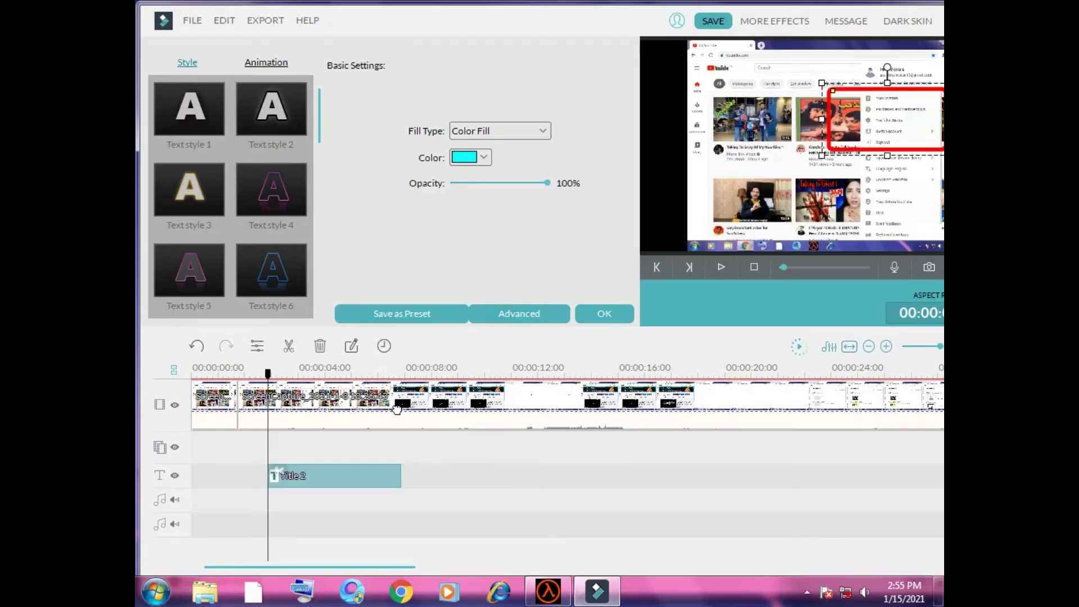
# - Split the second screen capture clip where Title 2 starts and again where it ends
pyautogui.doubleClick(397, 414)
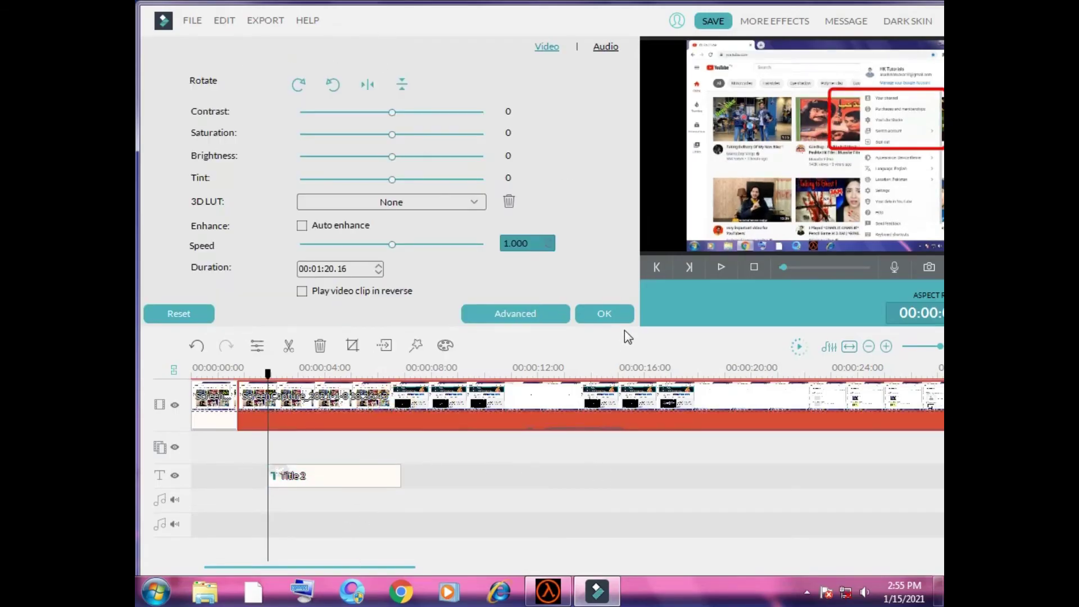
pyautogui.click(620, 318)
pyautogui.click(279, 474)
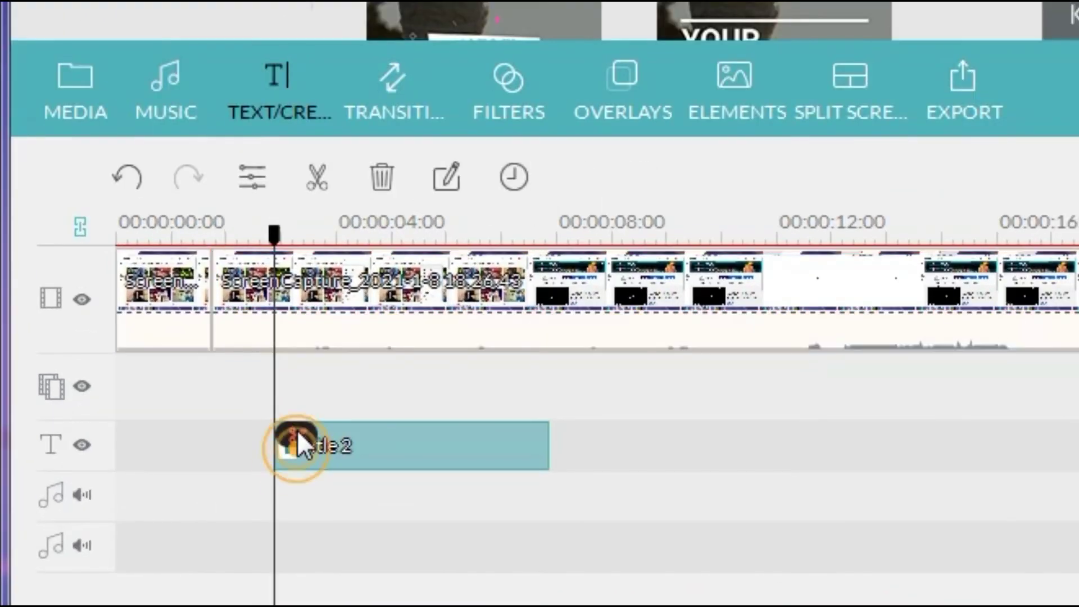
pyautogui.hotkey('ctrl', 'b')
pyautogui.moveTo(275, 230); pyautogui.dragTo(550, 239)
pyautogui.click(573, 291)
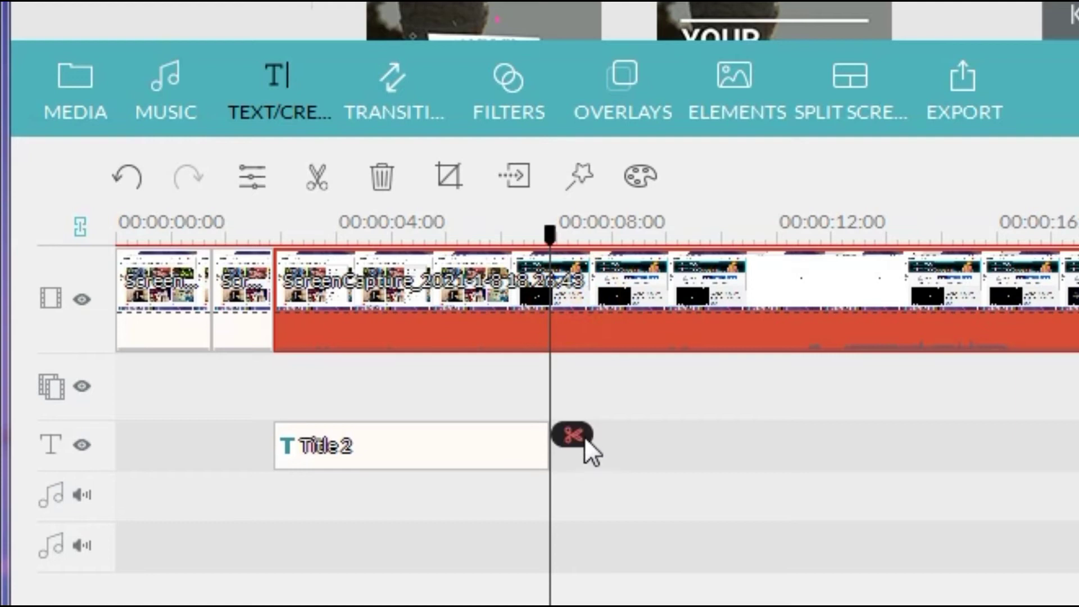
pyautogui.click(581, 434)
# - Crop the clip above Title 2 manually to a small region around the account menu's upper entries
pyautogui.rightClick(470, 329)
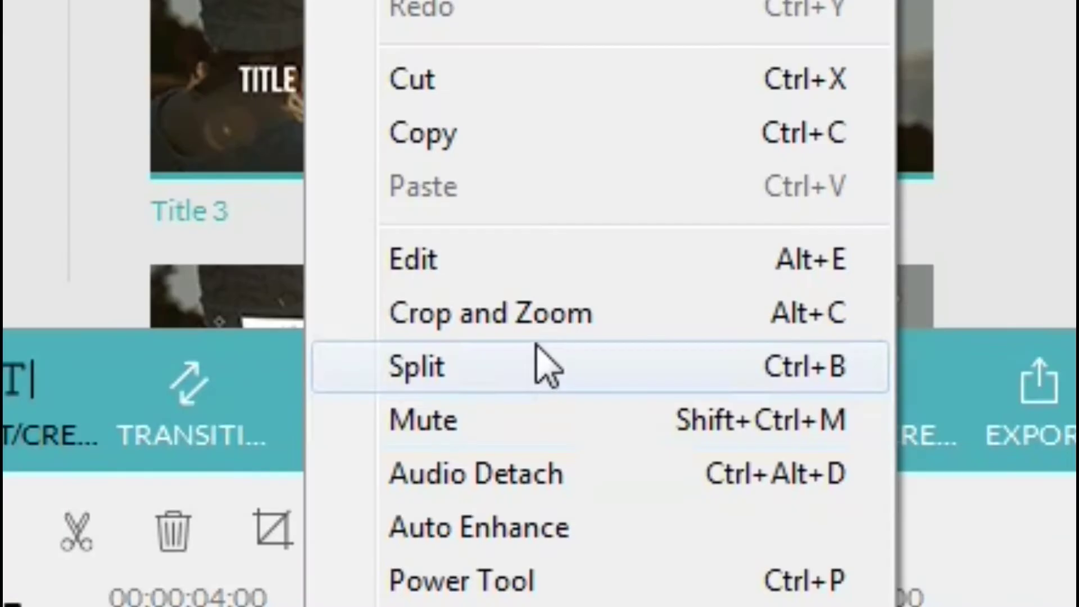
pyautogui.click(438, 275)
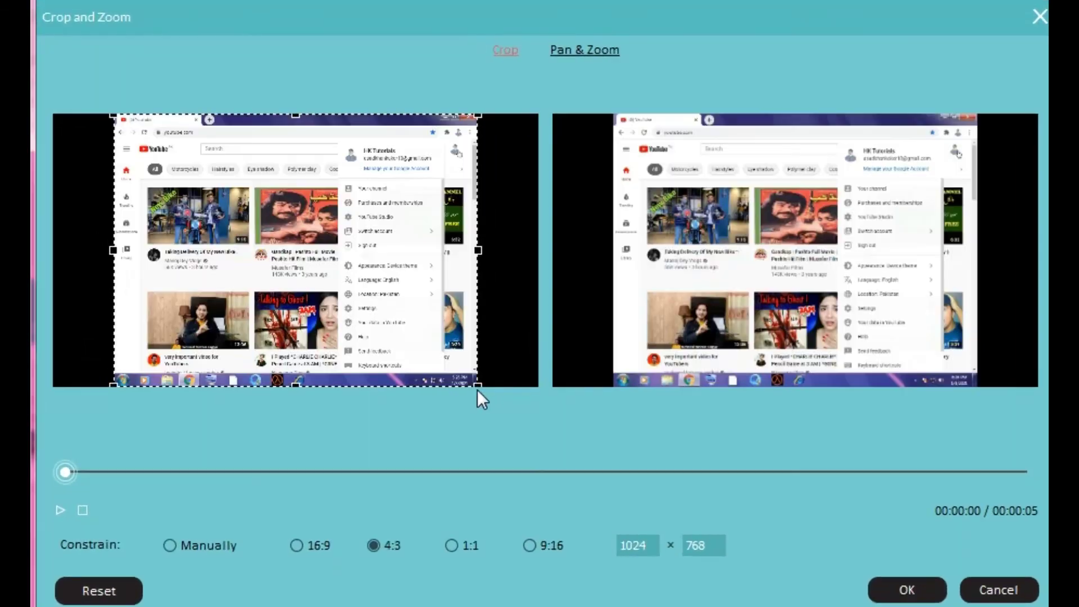
pyautogui.moveTo(478, 385); pyautogui.dragTo(276, 235)
pyautogui.click(189, 548)
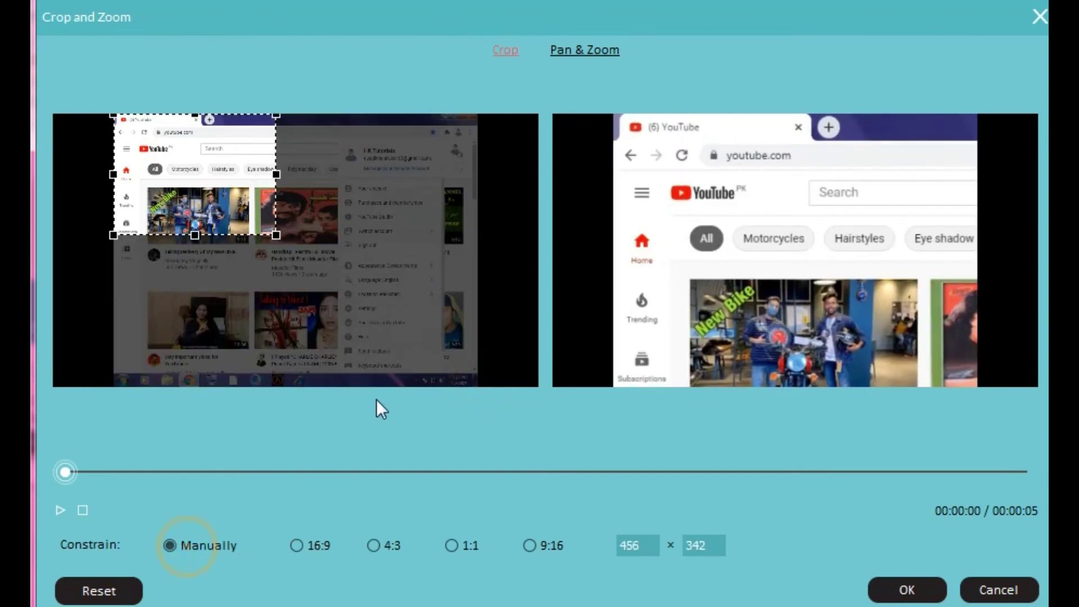
pyautogui.moveTo(276, 235); pyautogui.dragTo(234, 185)
pyautogui.moveTo(165, 158); pyautogui.dragTo(368, 205)
pyautogui.click(907, 589)
# - Reposition the red rectangle on the "Your channel" entry and widen it to frame the whole menu row
pyautogui.doubleClick(354, 482)
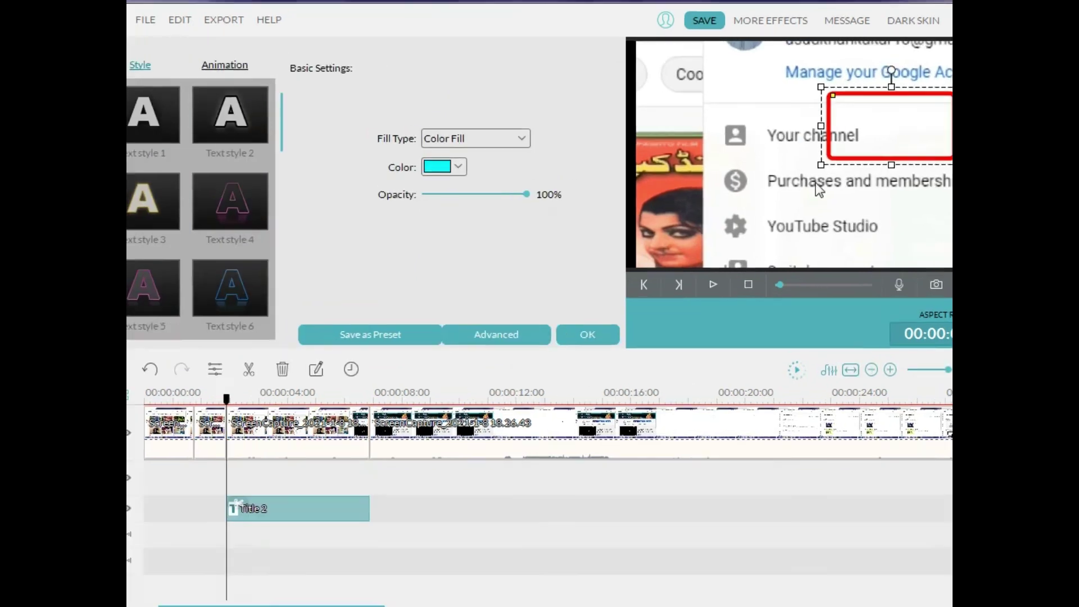
pyautogui.moveTo(900, 110); pyautogui.dragTo(801, 119)
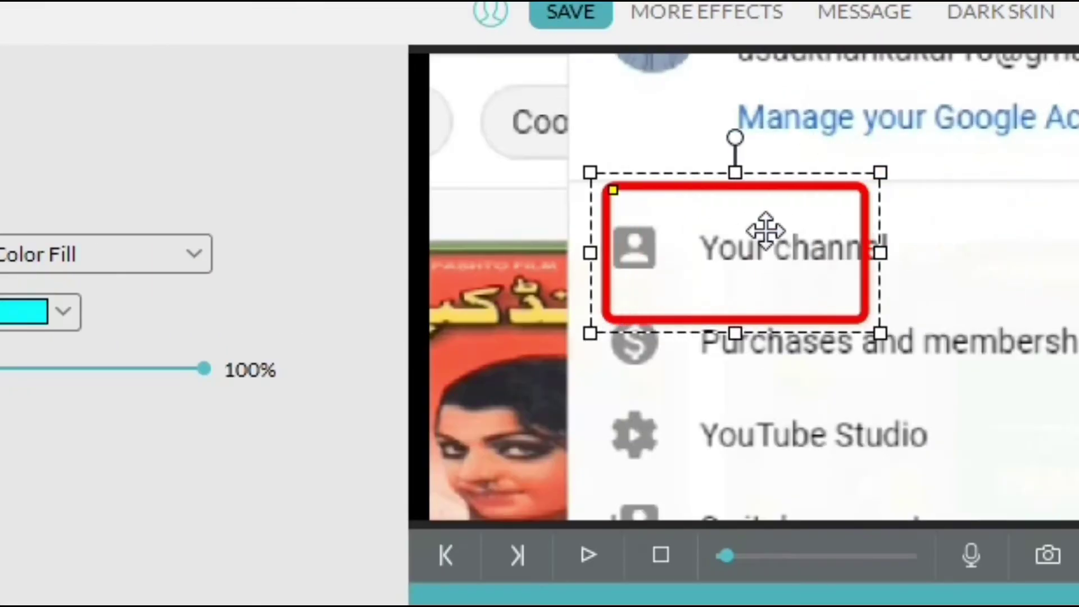
pyautogui.moveTo(766, 230); pyautogui.dragTo(734, 218)
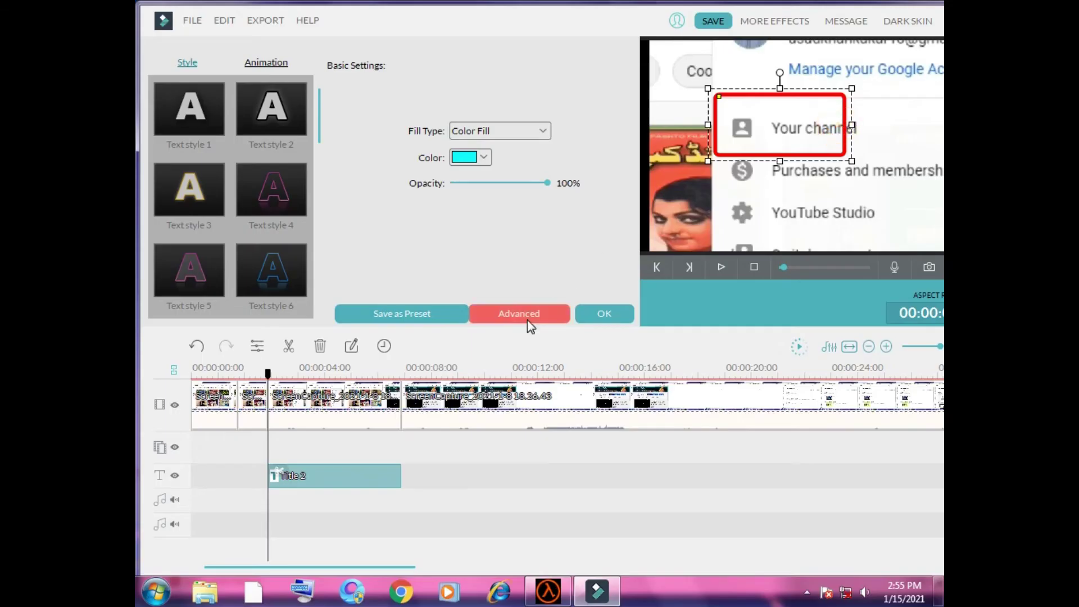
pyautogui.click(519, 314)
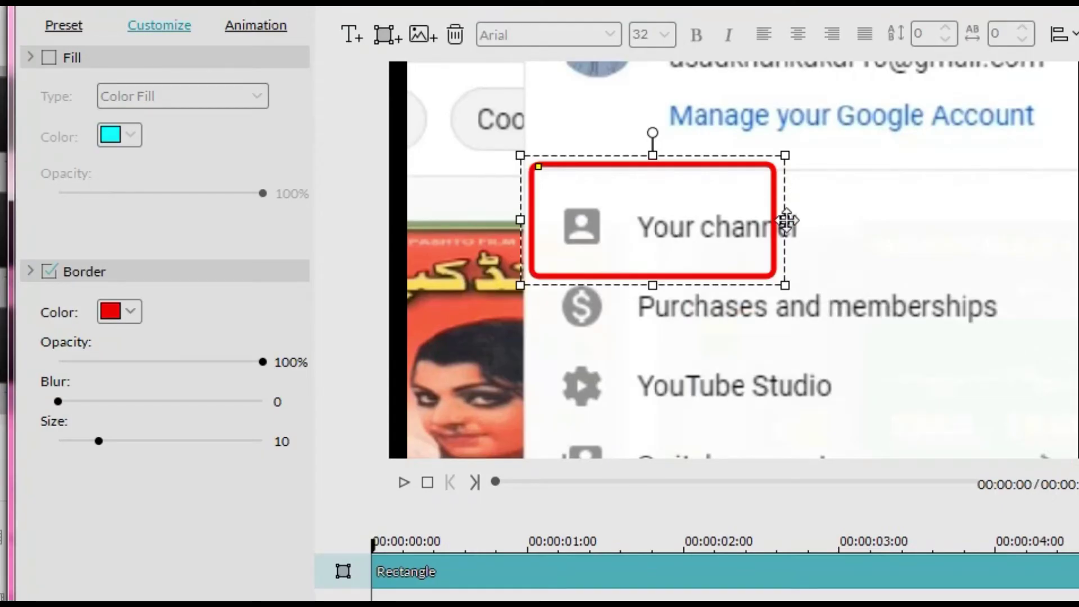
pyautogui.moveTo(794, 225); pyautogui.dragTo(1071, 225)
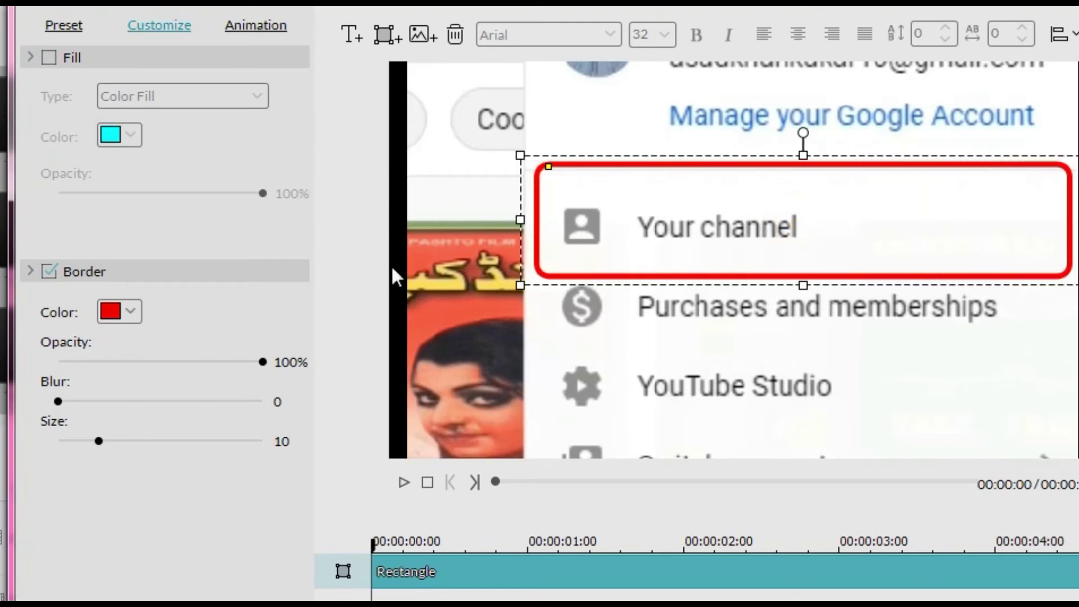
# - Try several animations on the red rectangle, including Pixelate and Twrl
pyautogui.click(261, 26)
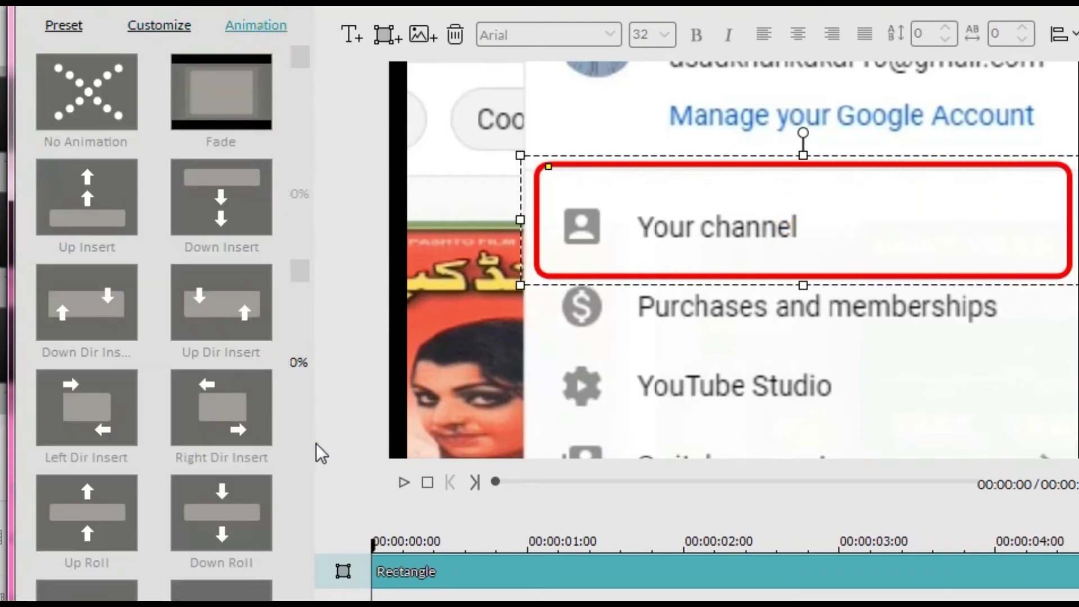
pyautogui.click(316, 443)
pyautogui.scroll(-10, 285, 545)
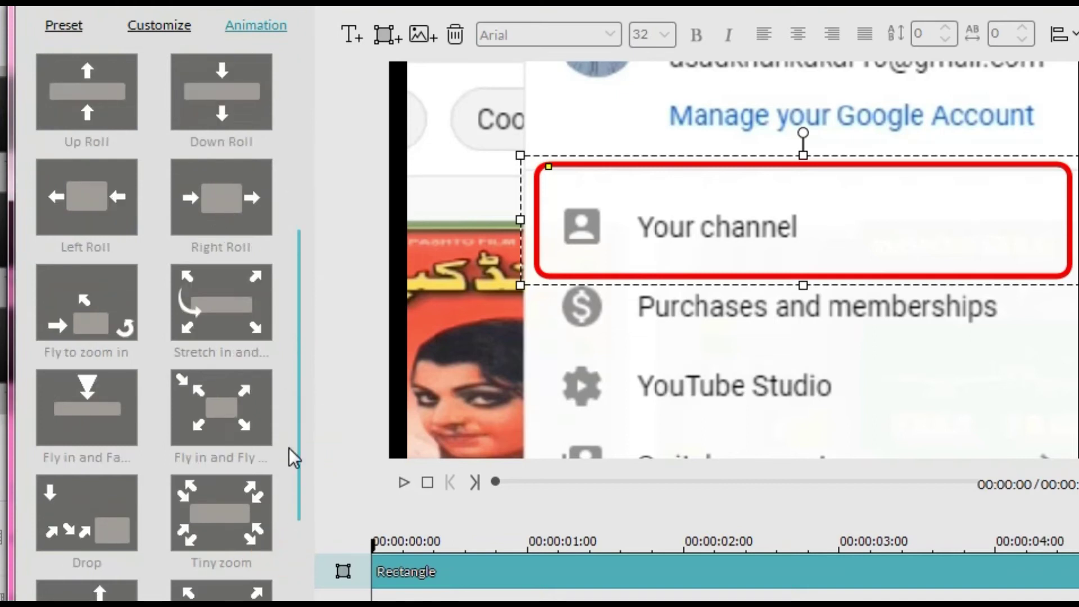
pyautogui.click(222, 590)
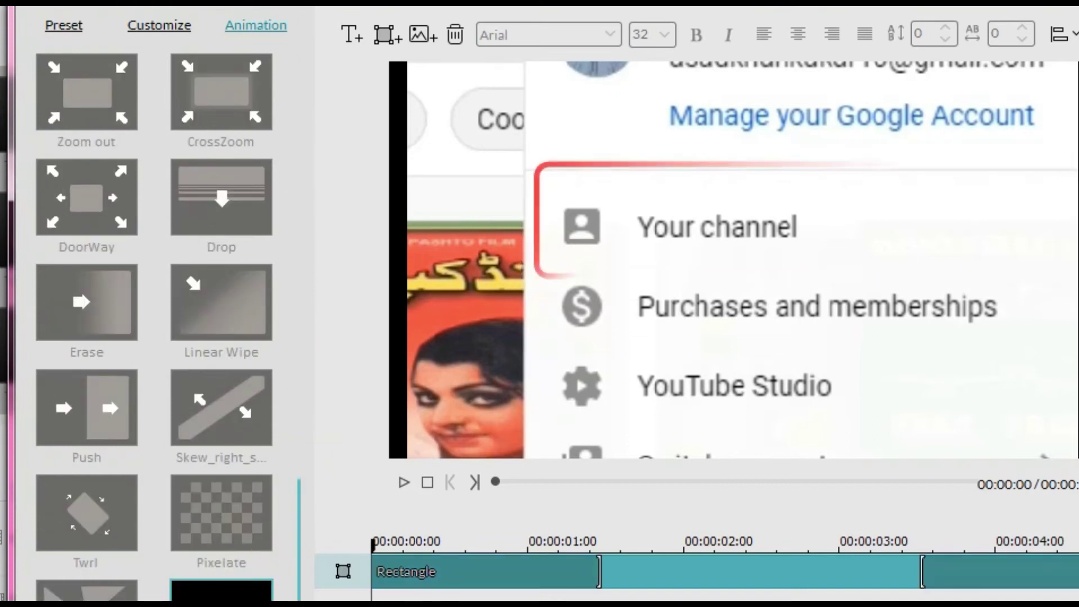
pyautogui.click(87, 590)
pyautogui.click(226, 526)
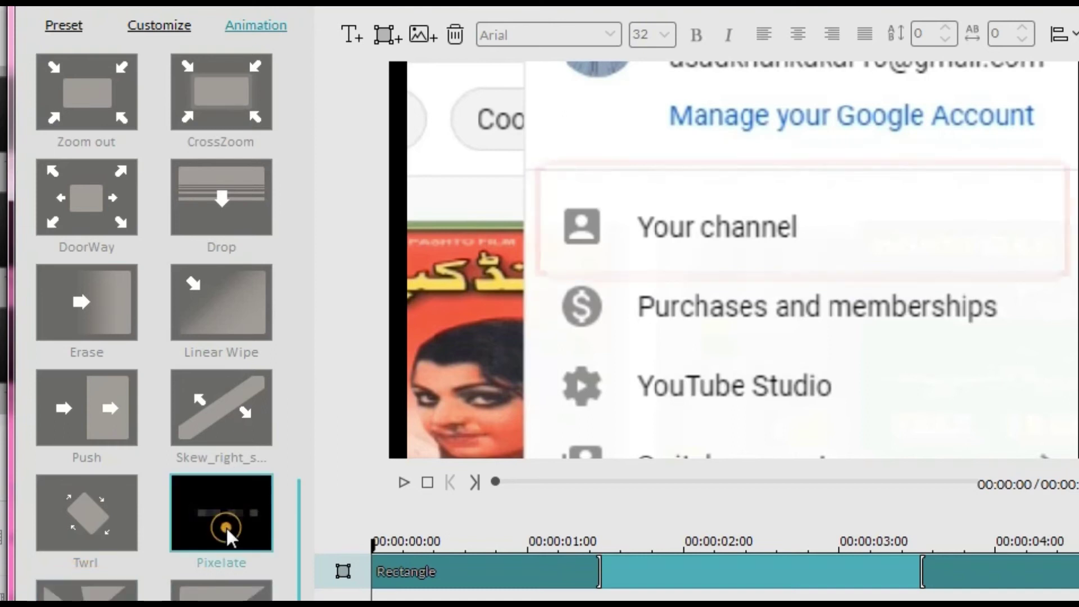
pyautogui.click(74, 514)
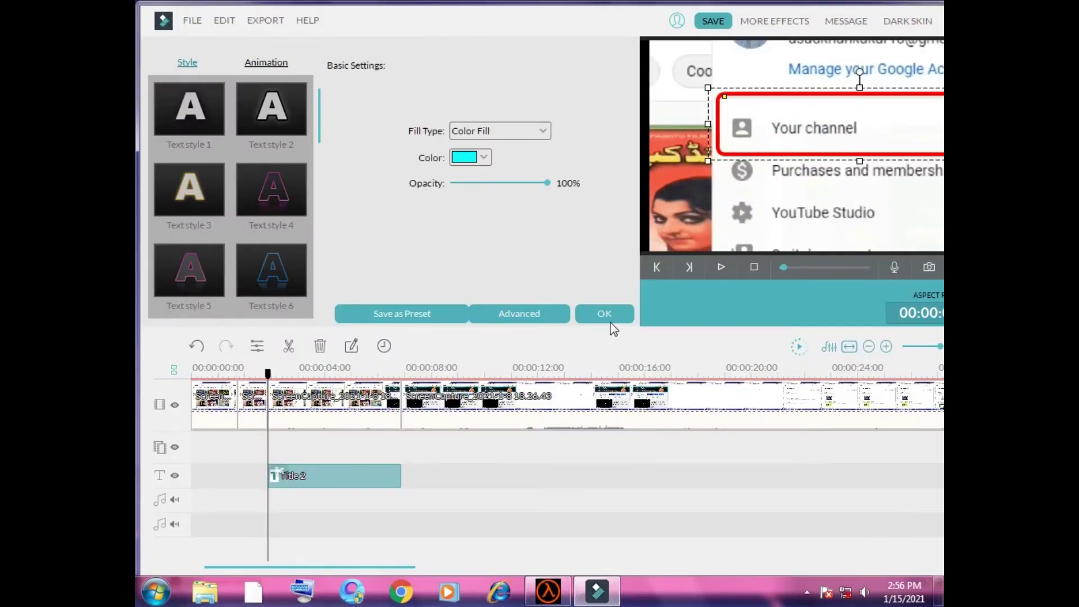
# - Confirm the title, render the timeline preview and play it from the start to check the zoomed highlight
pyautogui.click(612, 309)
pyautogui.click(781, 267)
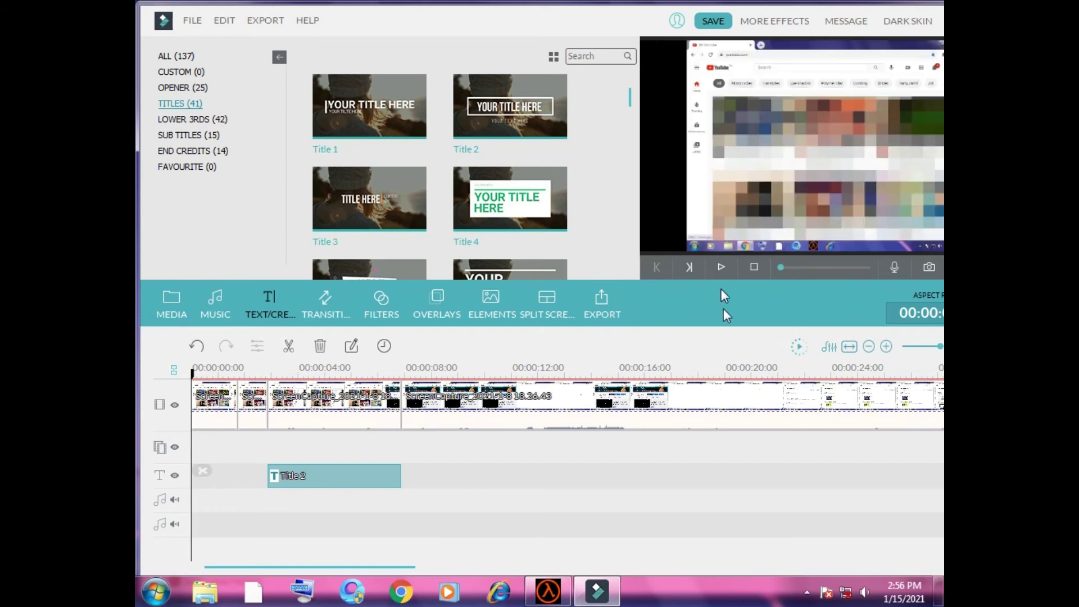
pyautogui.click(798, 346)
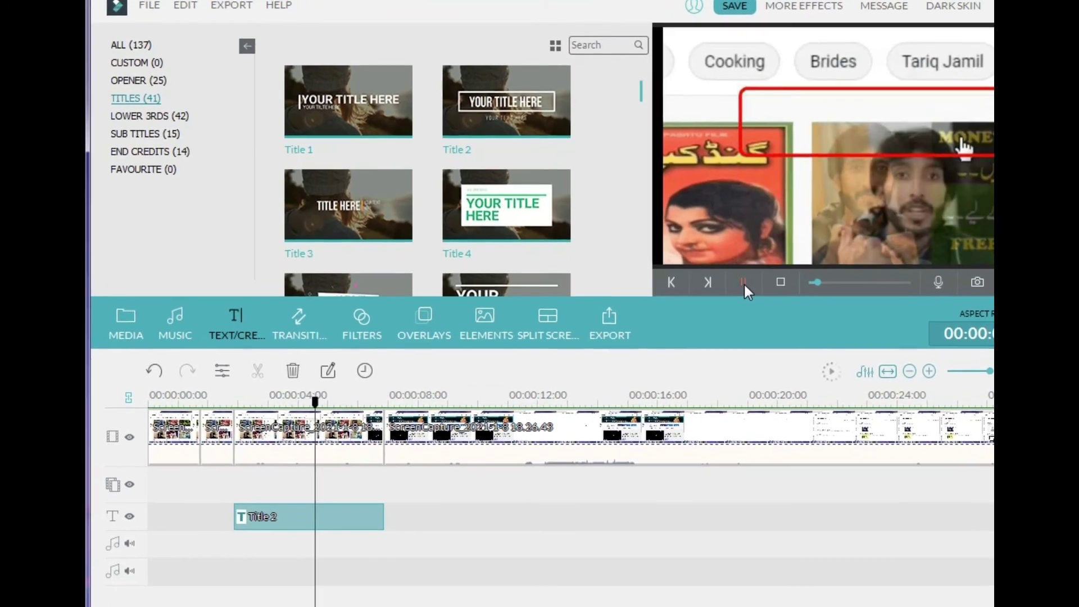
pyautogui.click(743, 282)
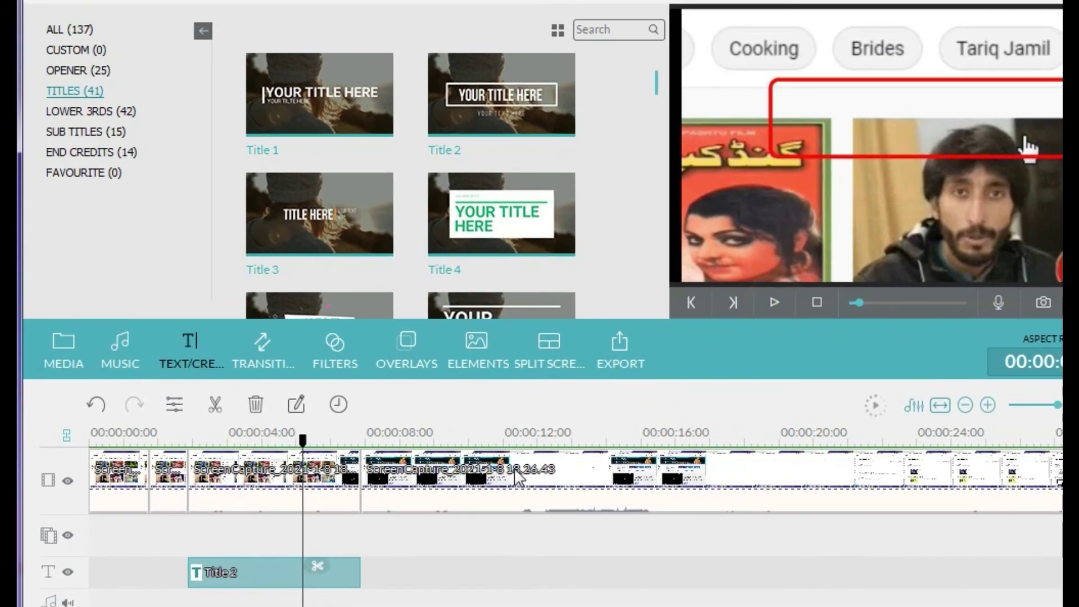
# - Shorten Title 2 so it ends at about 4 seconds, while the account menu is still open in the cropped clip
pyautogui.click(324, 481)
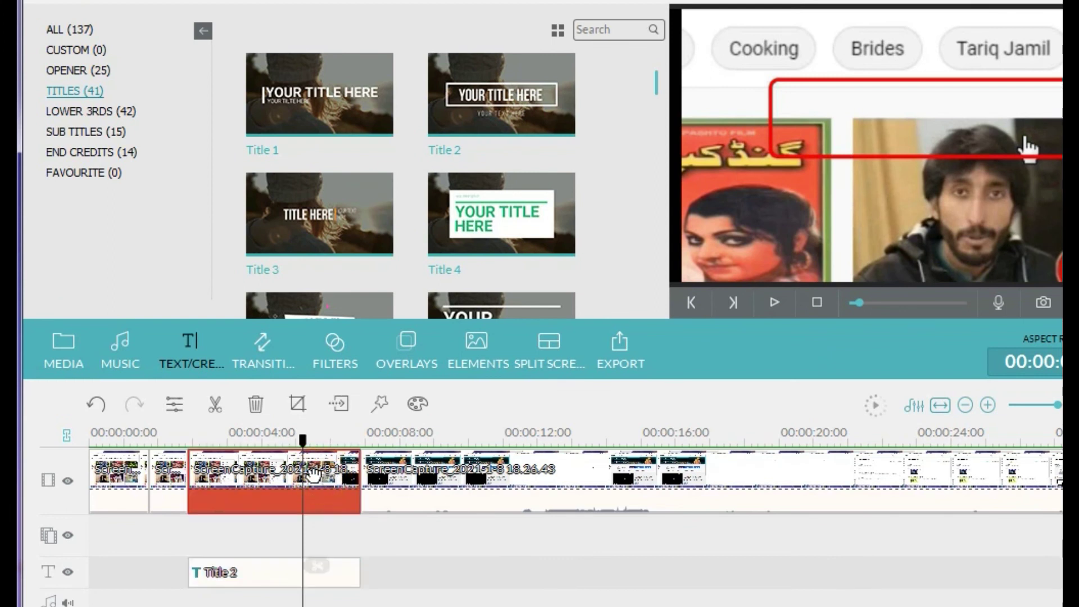
pyautogui.moveTo(304, 444); pyautogui.dragTo(242, 449)
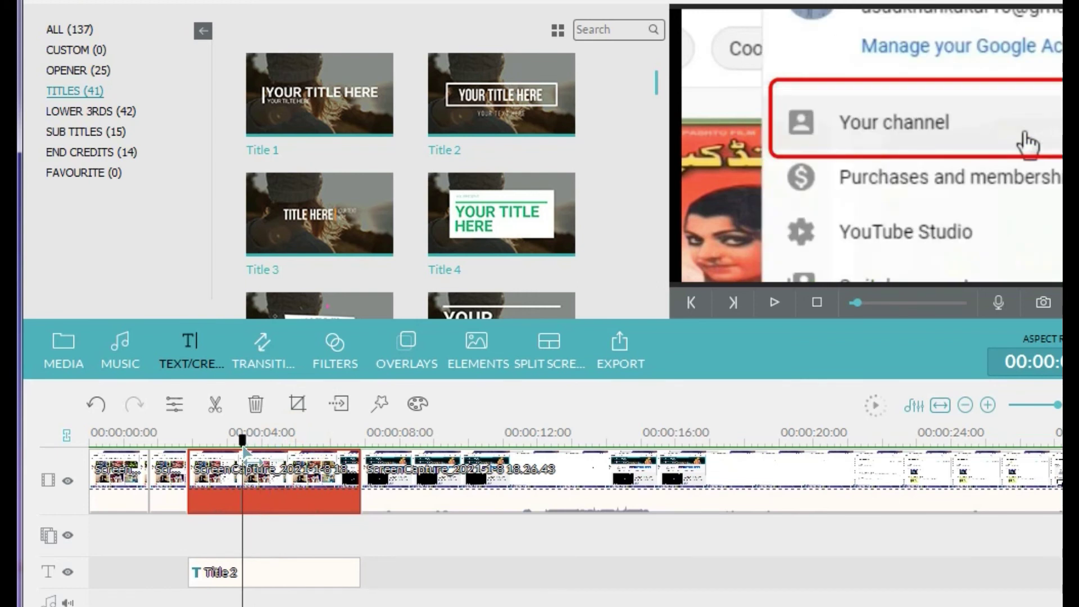
pyautogui.moveTo(357, 584); pyautogui.dragTo(235, 601)
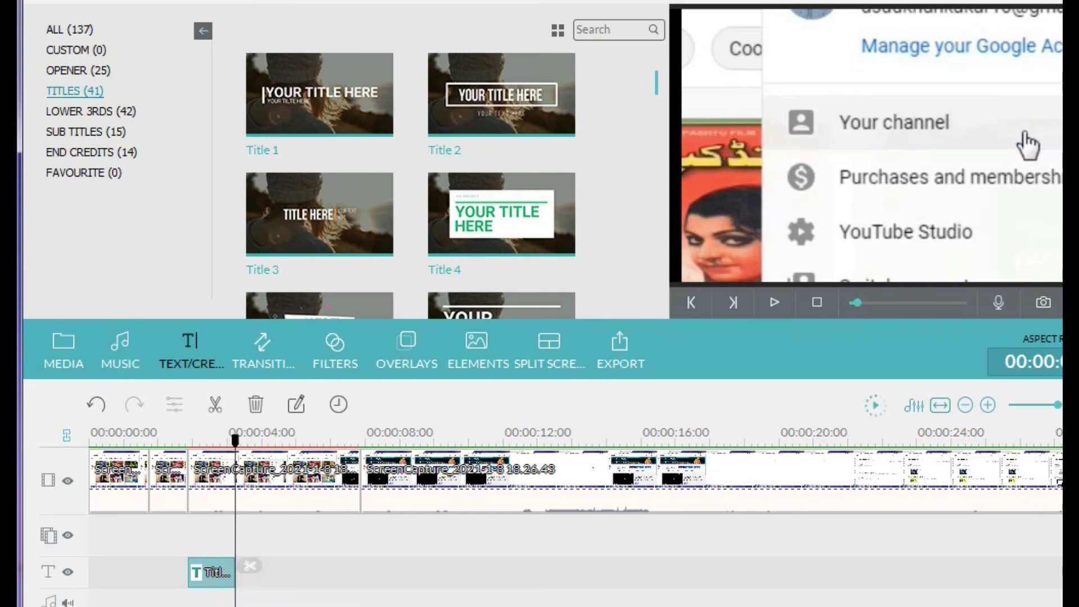
# - Play back the section around the shortened title to check when the highlight appears and ends
pyautogui.click(167, 434)
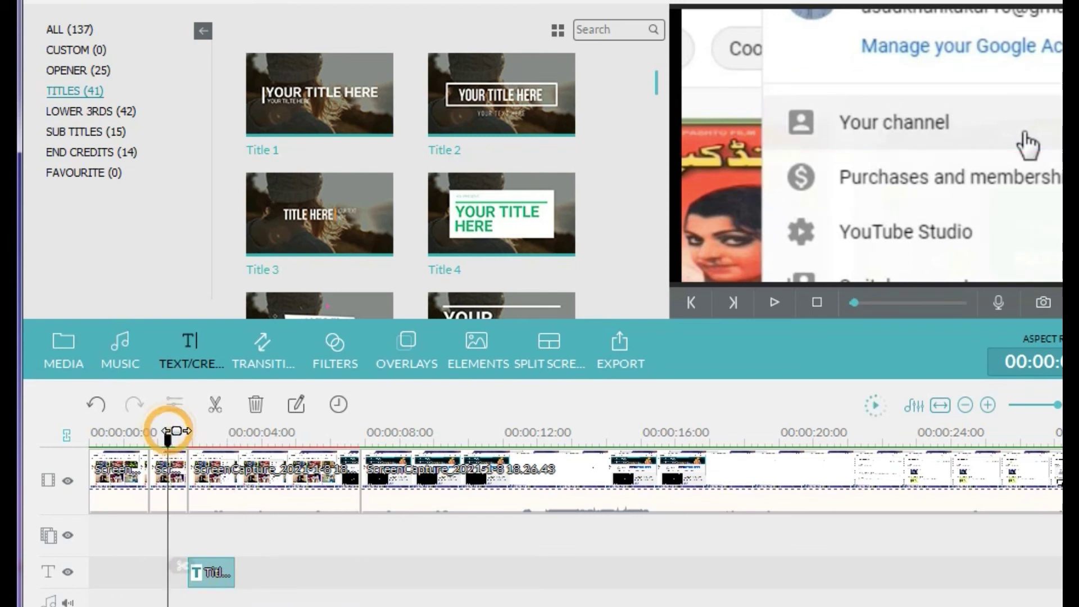
pyautogui.click(768, 302)
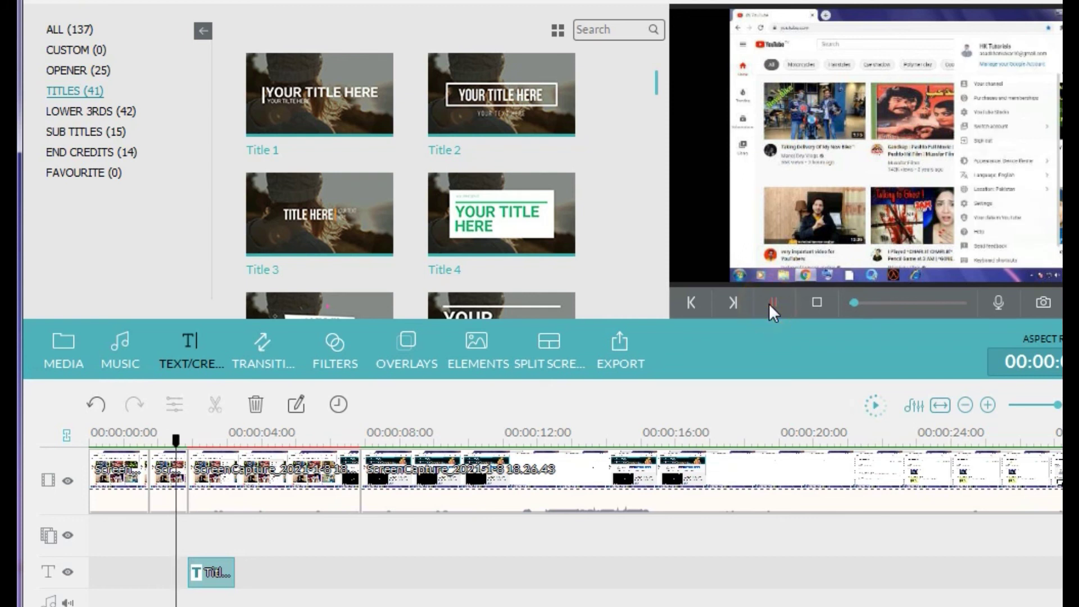
pyautogui.click(769, 302)
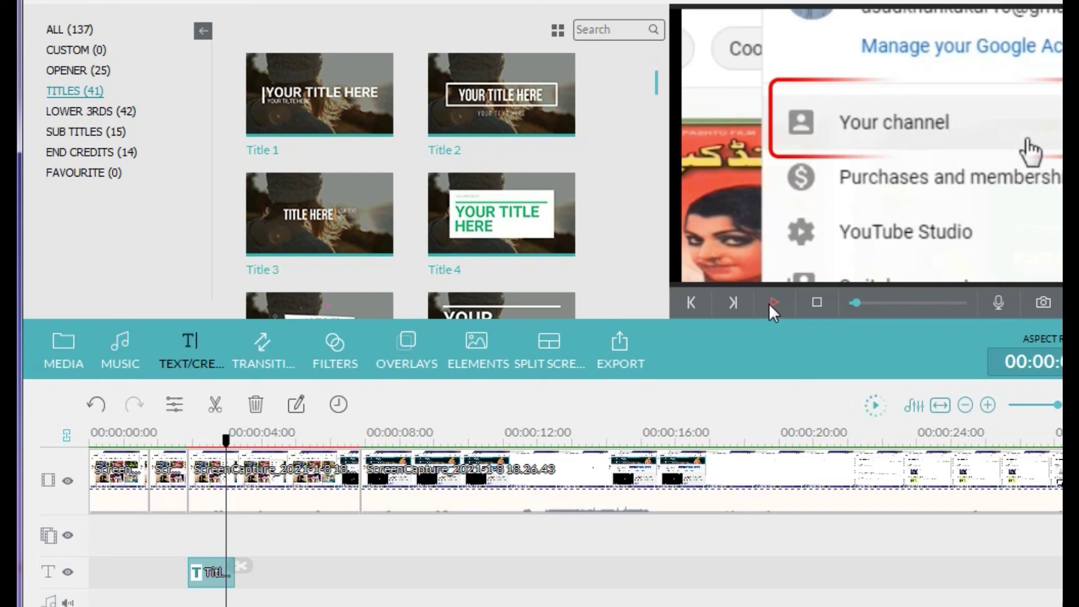
pyautogui.click(770, 302)
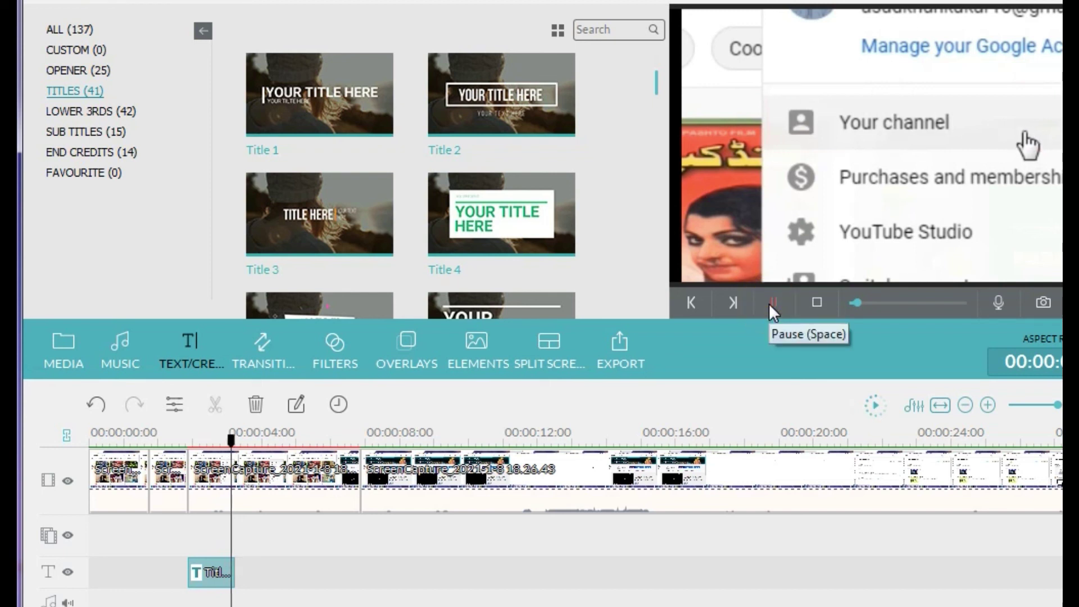
pyautogui.click(769, 304)
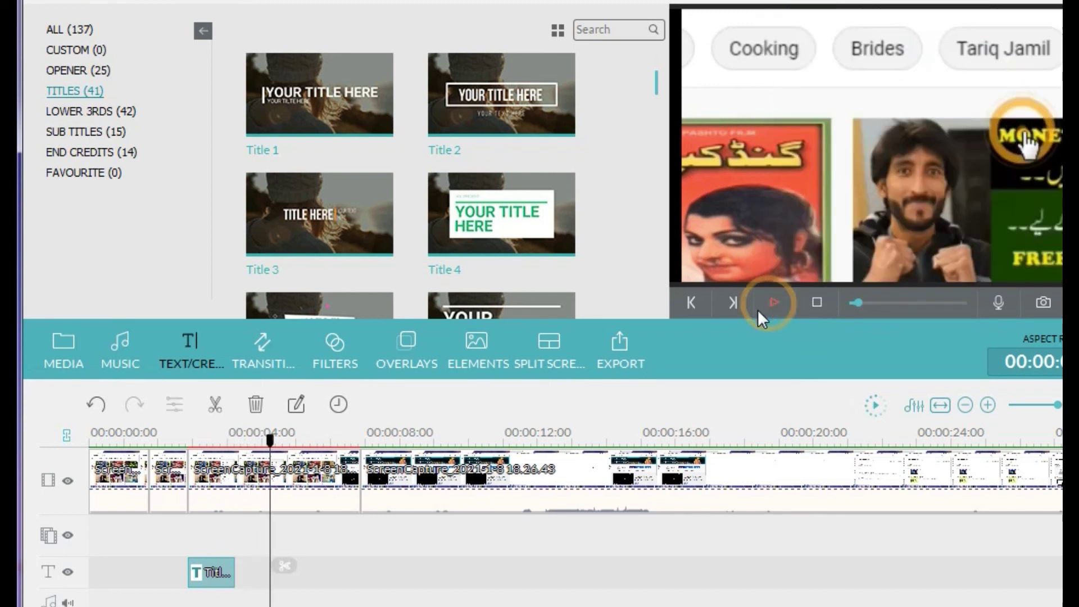
# - Delete the remaining screen capture clip that follows the cropped clip
pyautogui.click(537, 479)
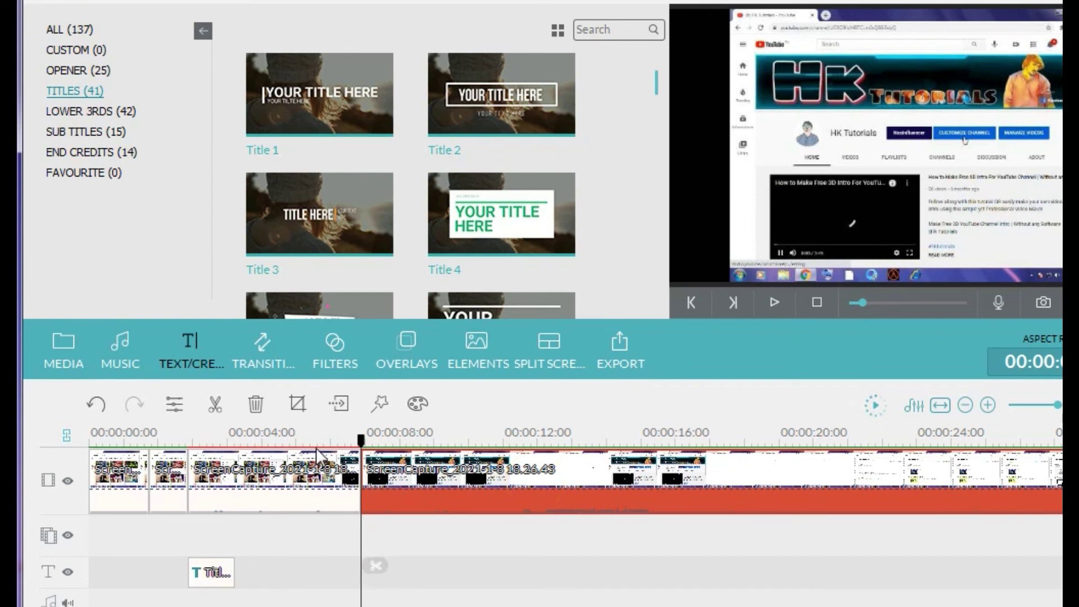
pyautogui.click(256, 404)
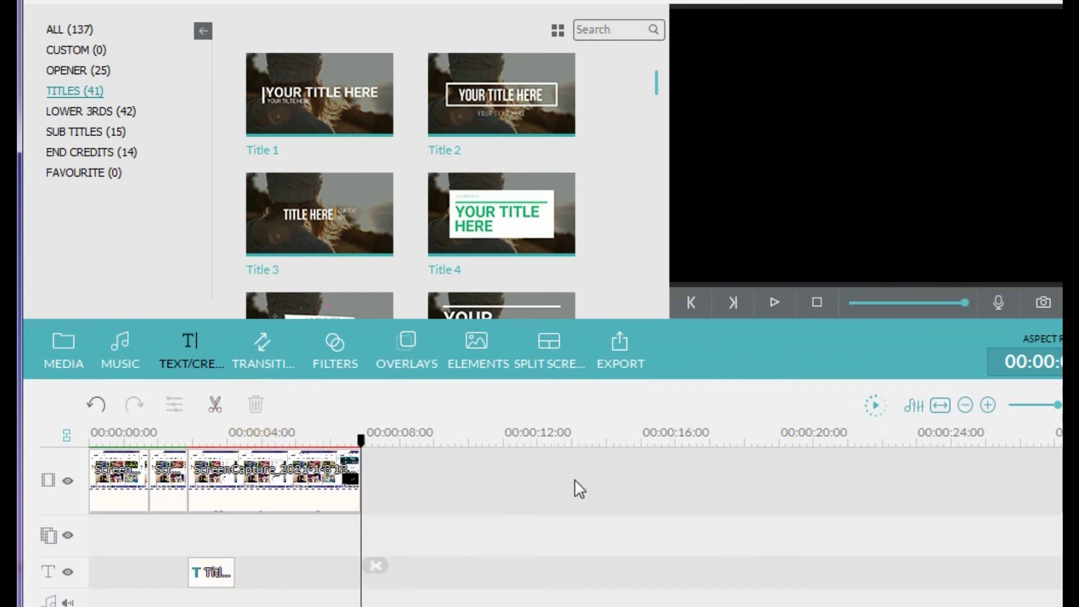